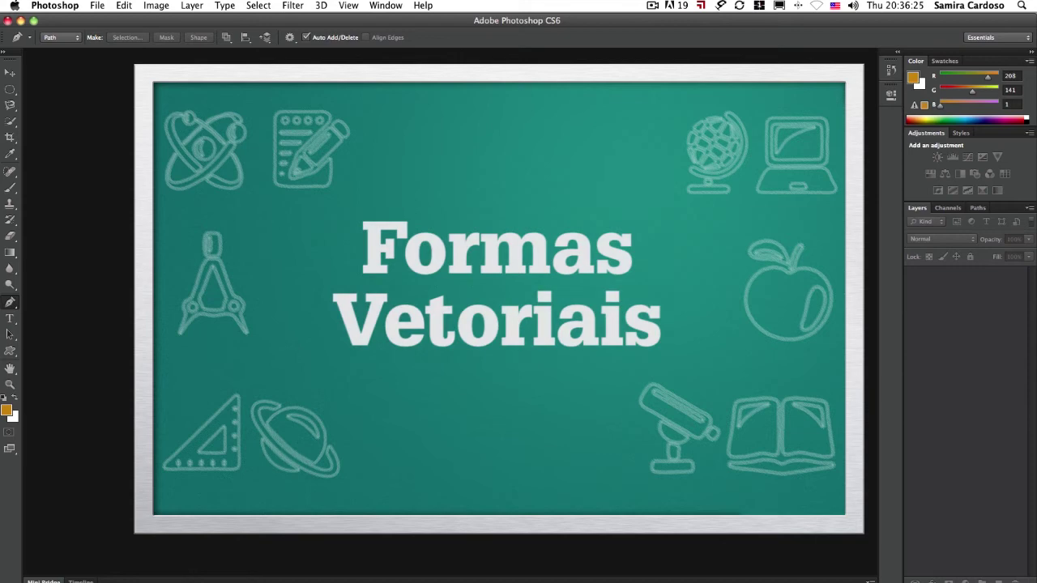
Step: Create a new 20 × 20 cm document at 72 pixels/inch in RGB Color with white background contents
left_click(97, 6)
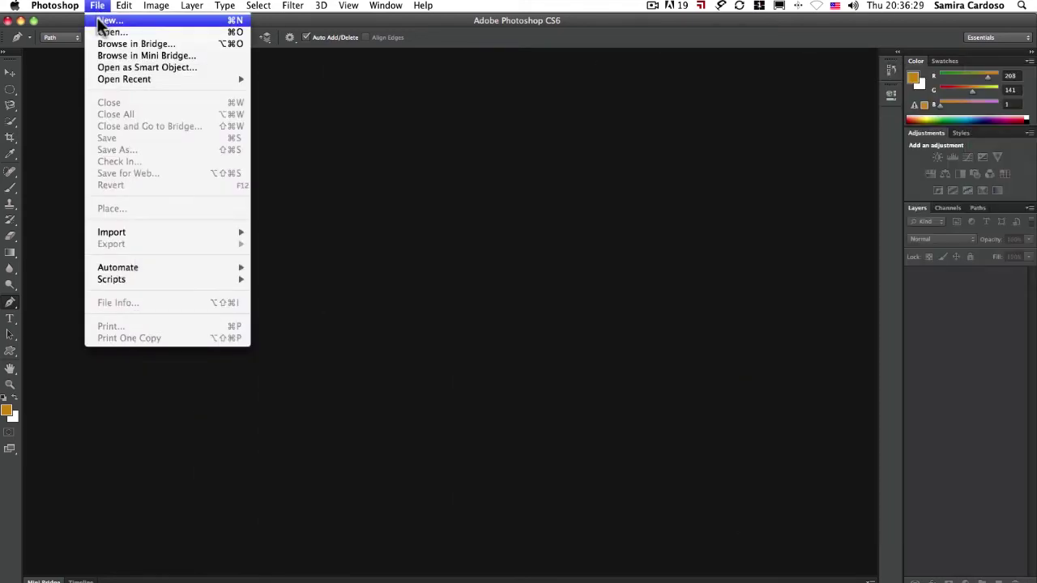
left_click(99, 20)
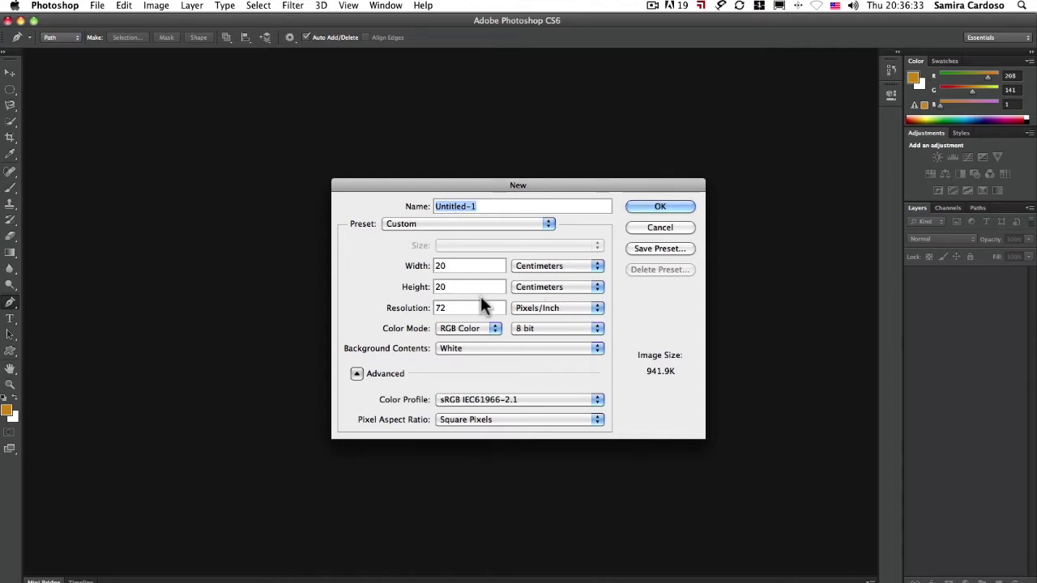
left_click(659, 205)
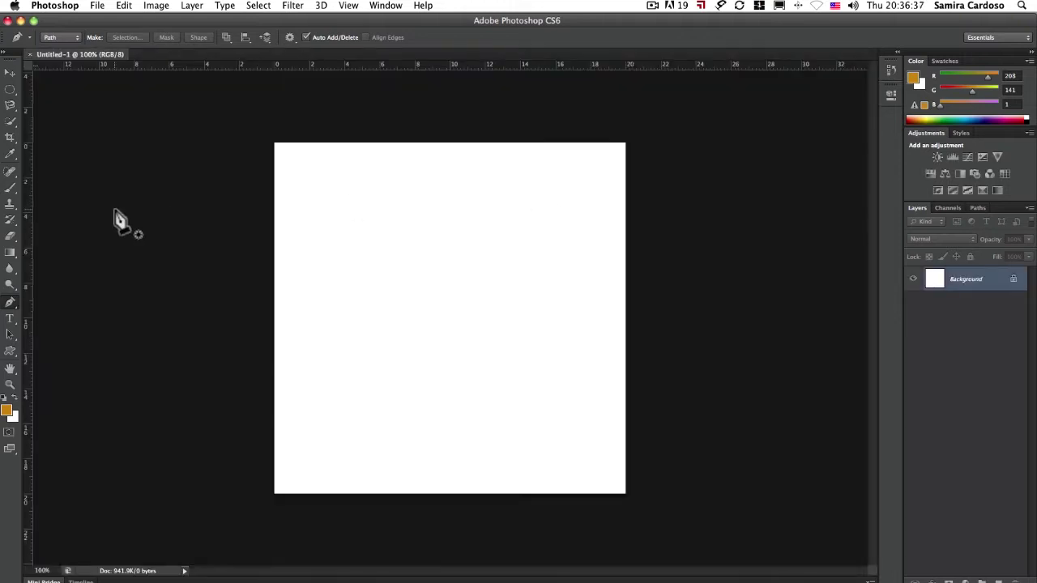
Step: Activate the Custom Shape tool and choose the wavy stripes shape next to the diagonal hatch pattern
left_click(11, 357)
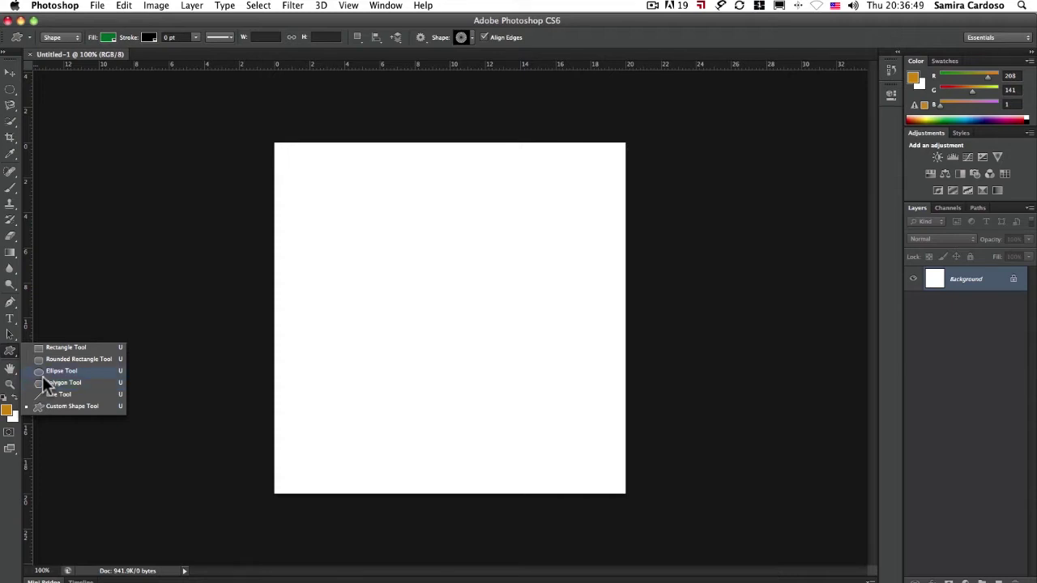
left_click(71, 405)
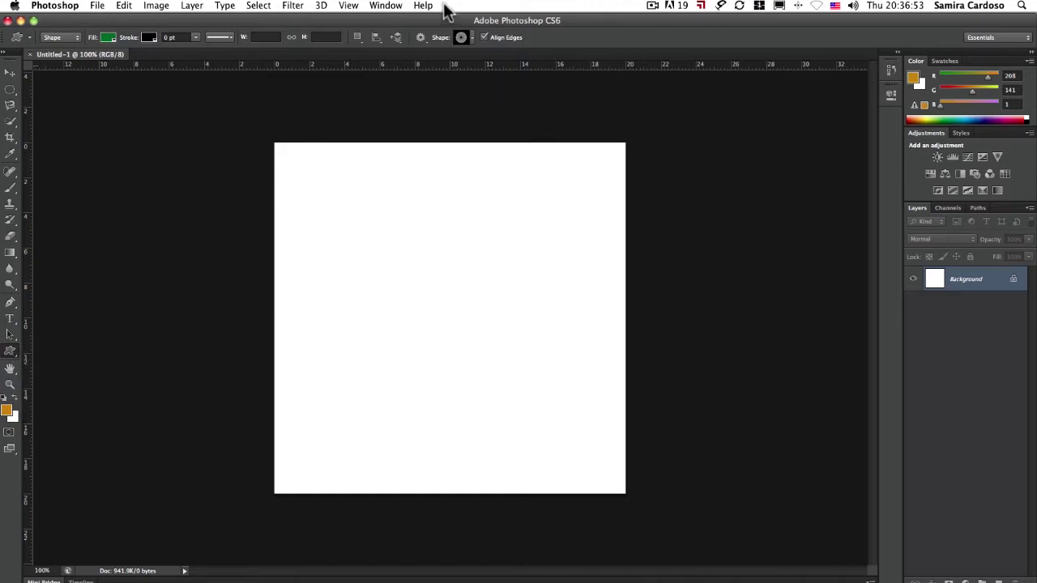
left_click(463, 39)
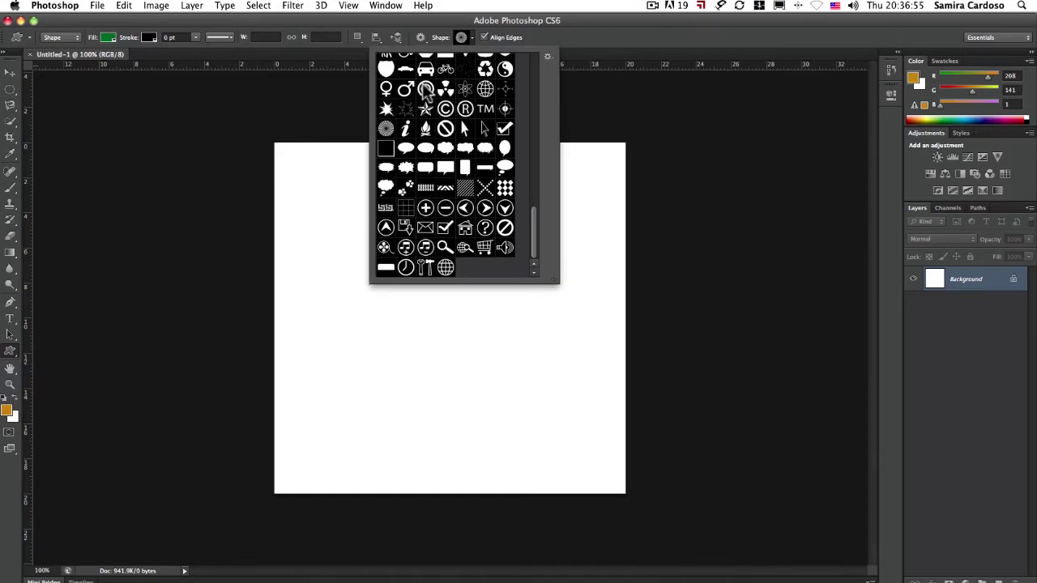
double_click(445, 187)
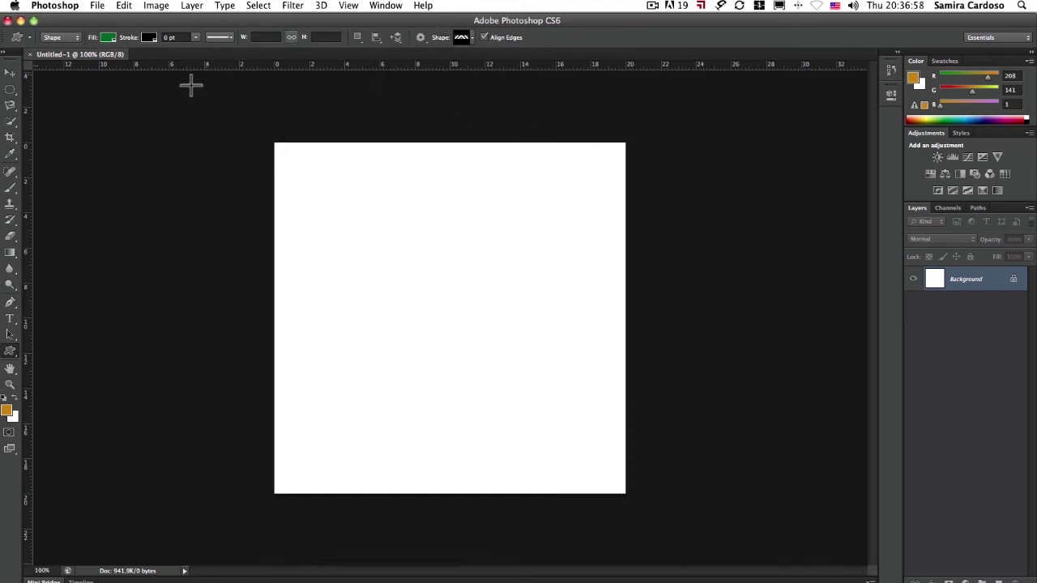
Step: Draw a green rectangle shape about 262 × 178 px near the canvas's upper-left corner, and undo it after viewing its path
left_click(11, 352)
left_click(53, 347)
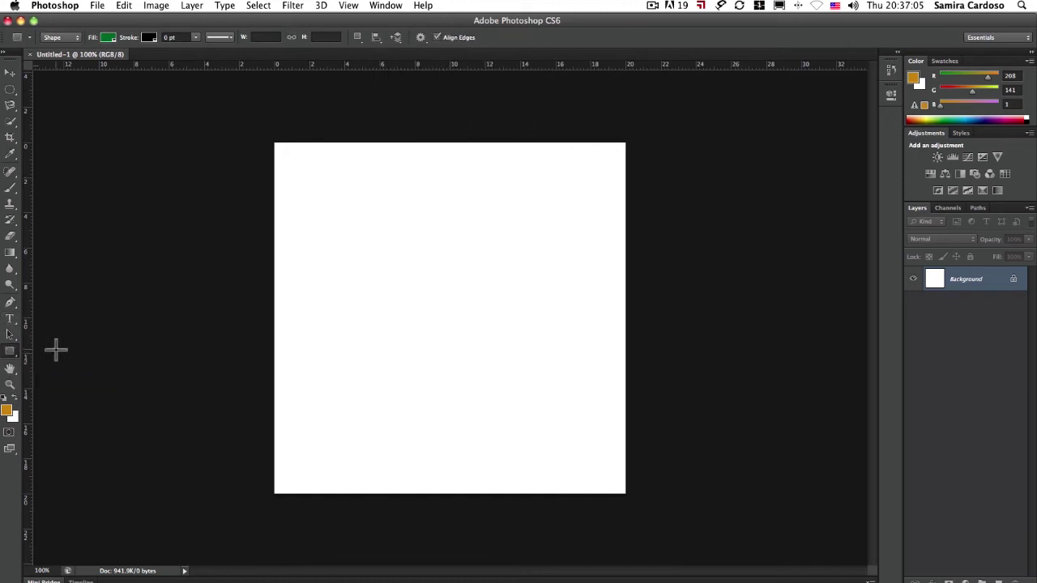
left_click(10, 354)
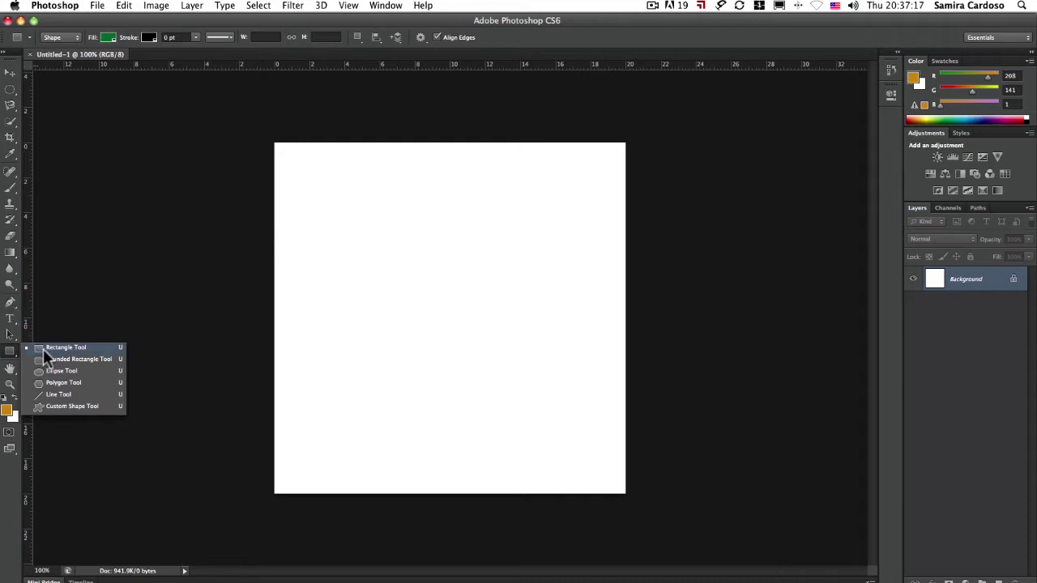
left_click(42, 348)
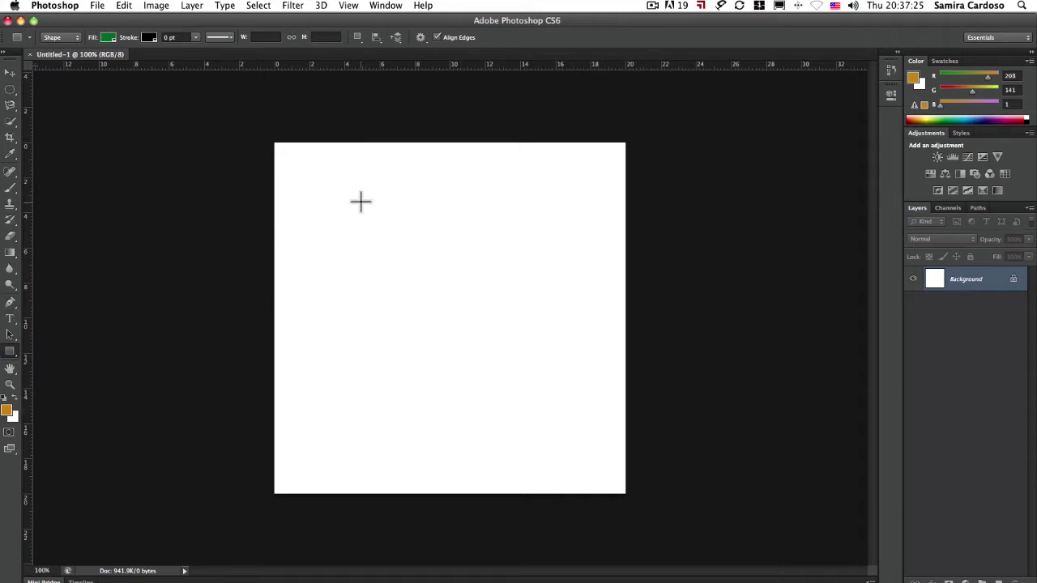
left_click_drag(314, 157, 477, 267)
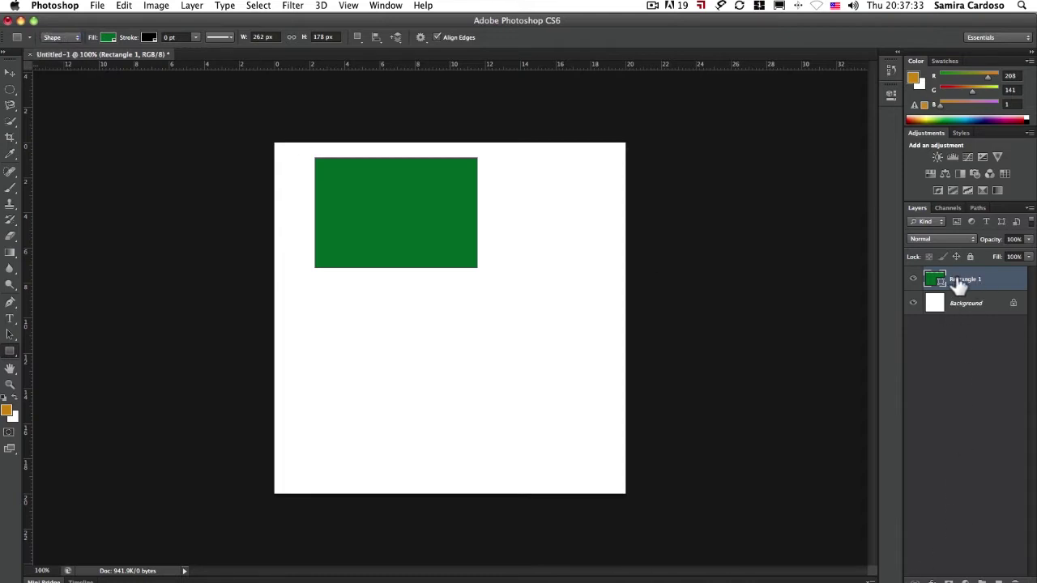
left_click(979, 208)
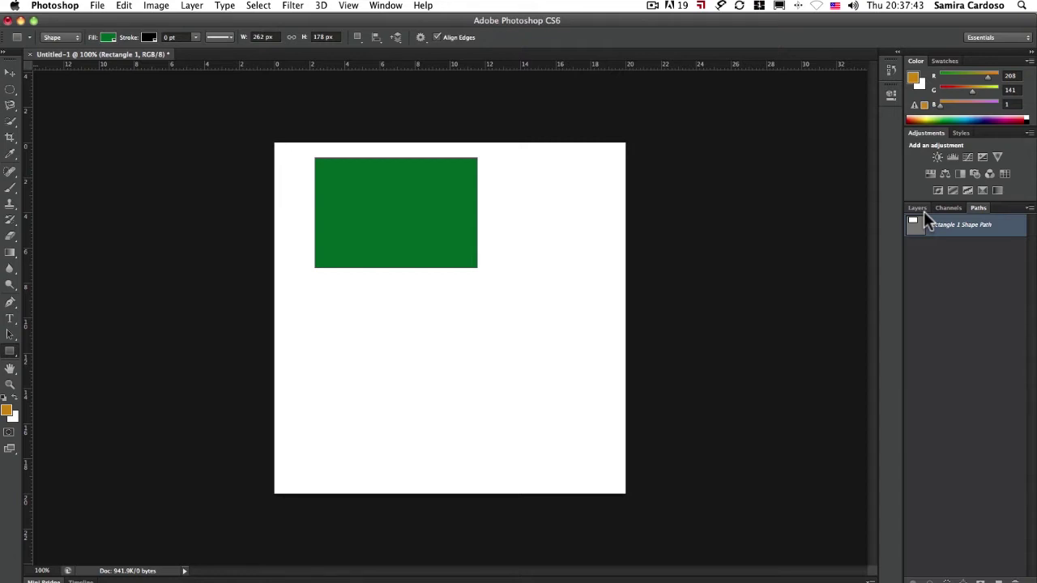
key("super+z")
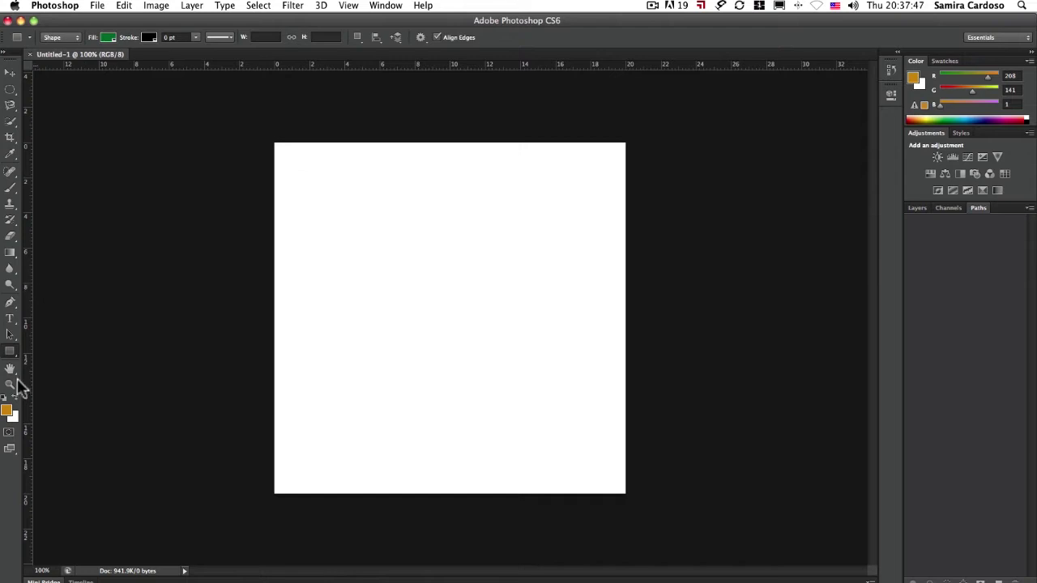
Step: Draw a green rectangle shape about 272 × 204 px in the upper part of the canvas and show its layer
left_click_drag(333, 196, 503, 323)
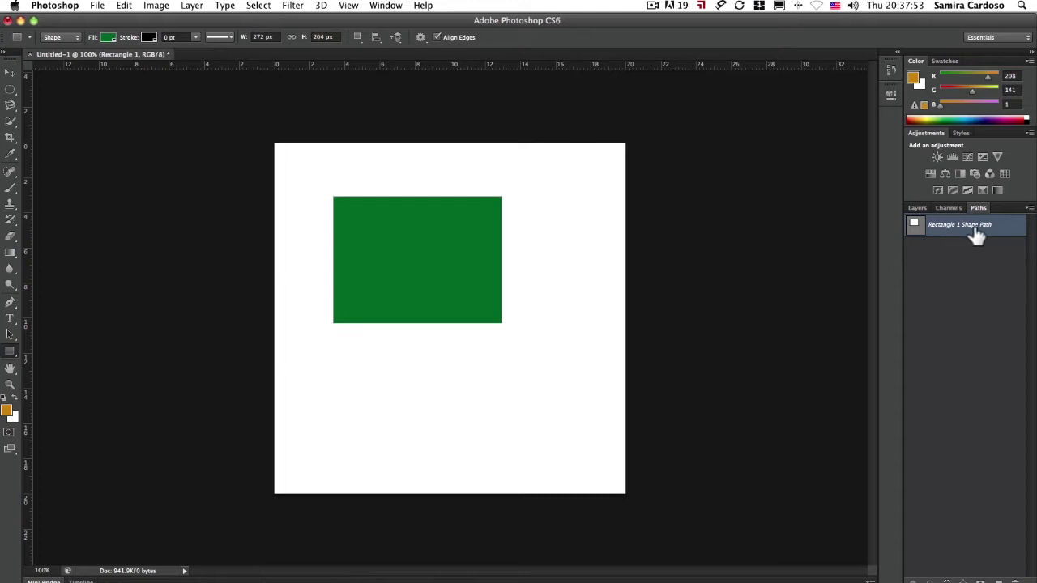
left_click(918, 208)
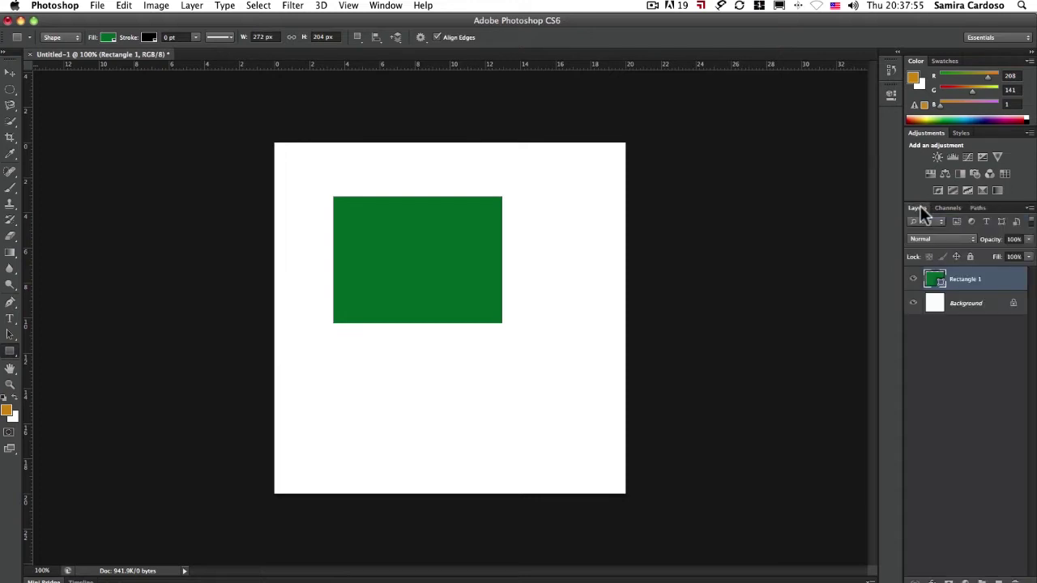
Step: Delete the rectangle's shape layer to check its effect on the paths, and undo the deletion
left_click_drag(972, 288, 1018, 580)
left_click(979, 208)
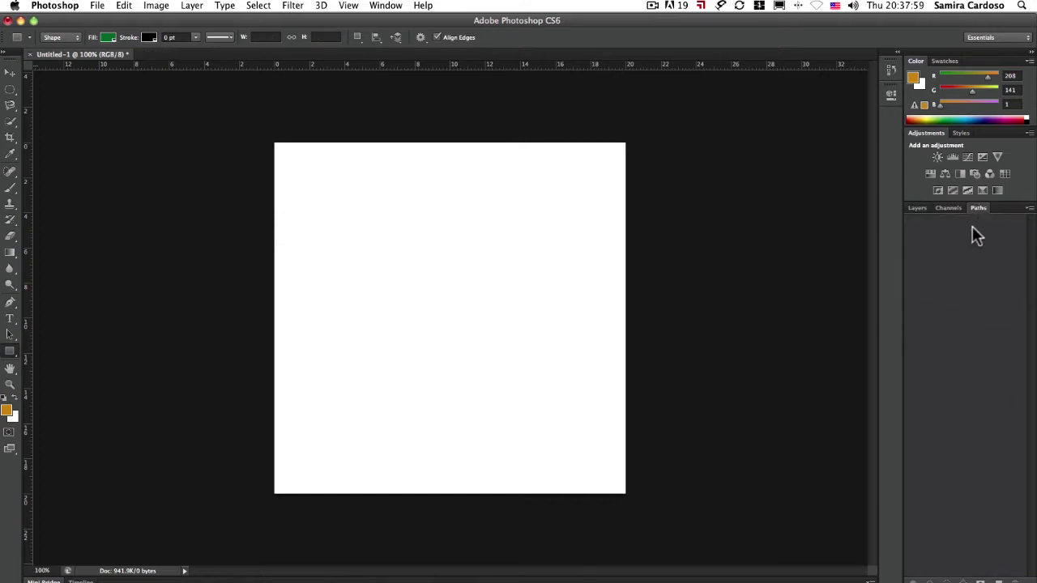
key("super+z")
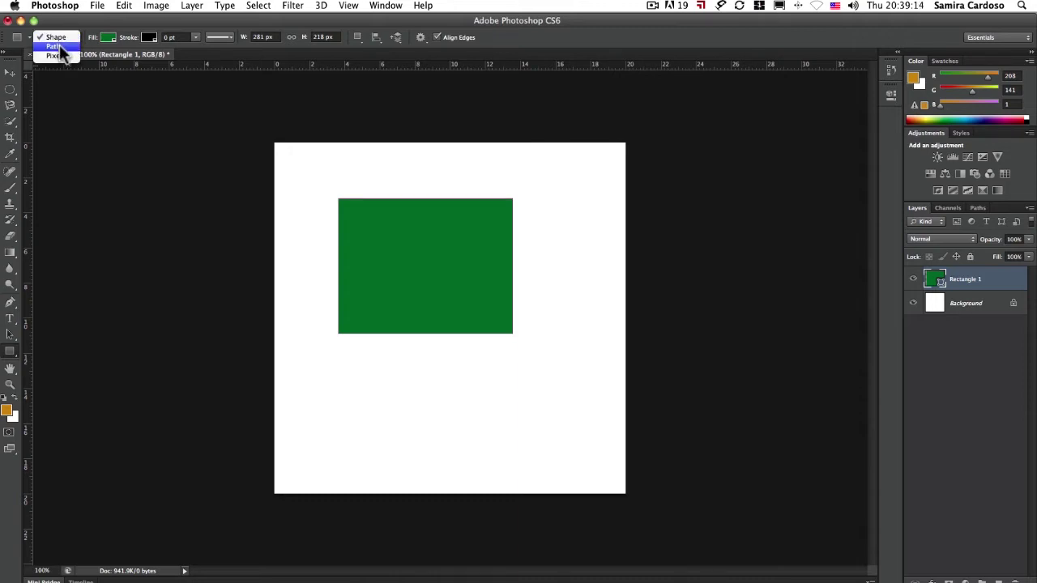
Step: Draw a rectangle in Path mode below the green rectangle and compare how it is listed among paths and layers
left_click(54, 46)
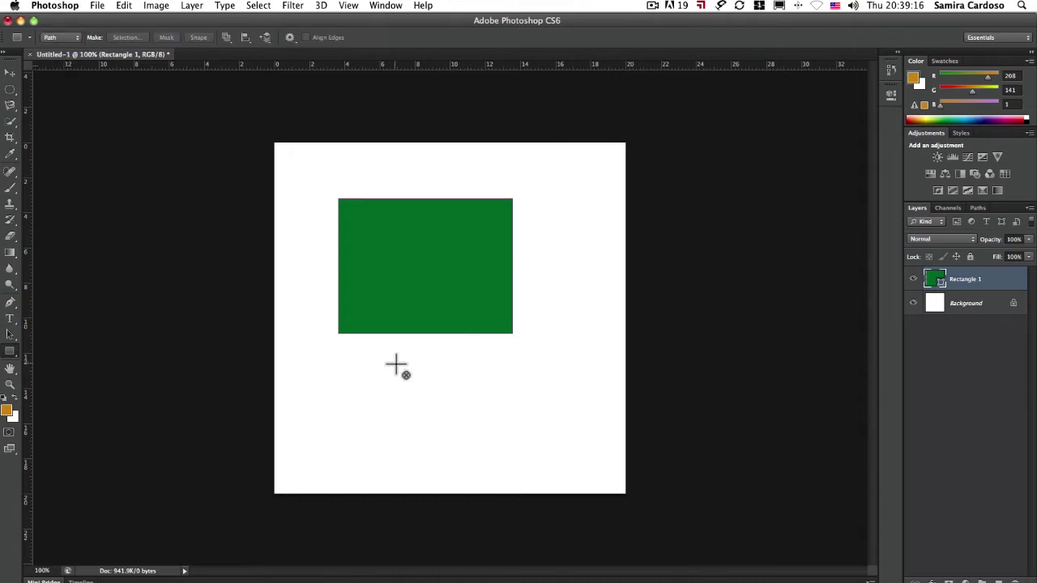
left_click_drag(341, 350, 504, 459)
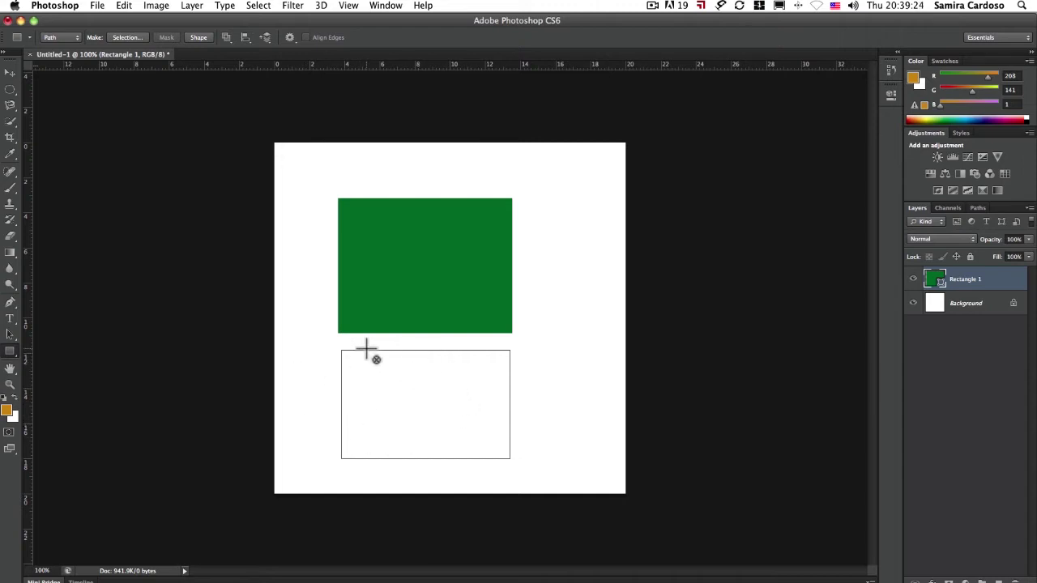
left_click(977, 207)
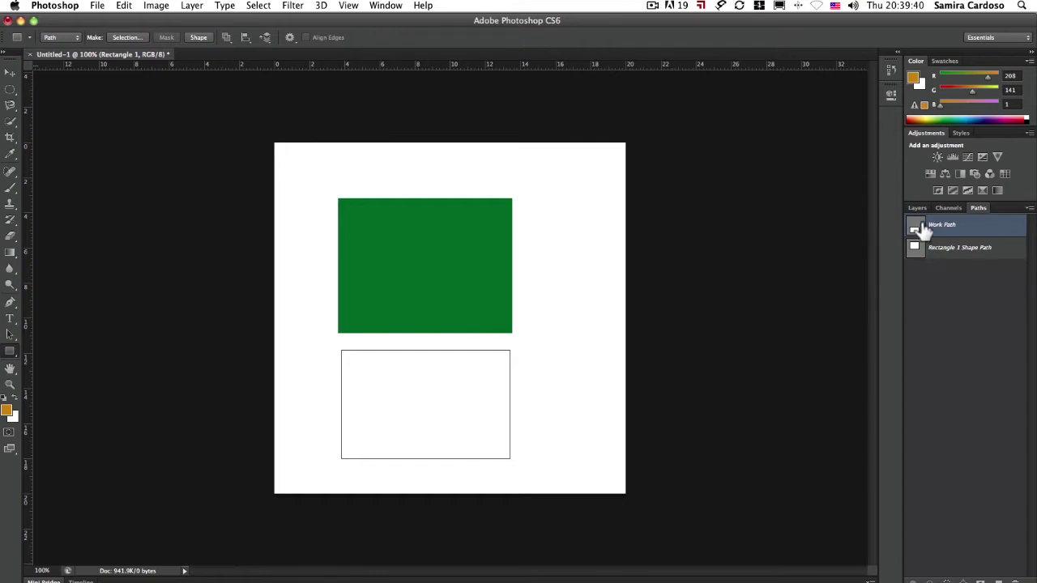
left_click(917, 207)
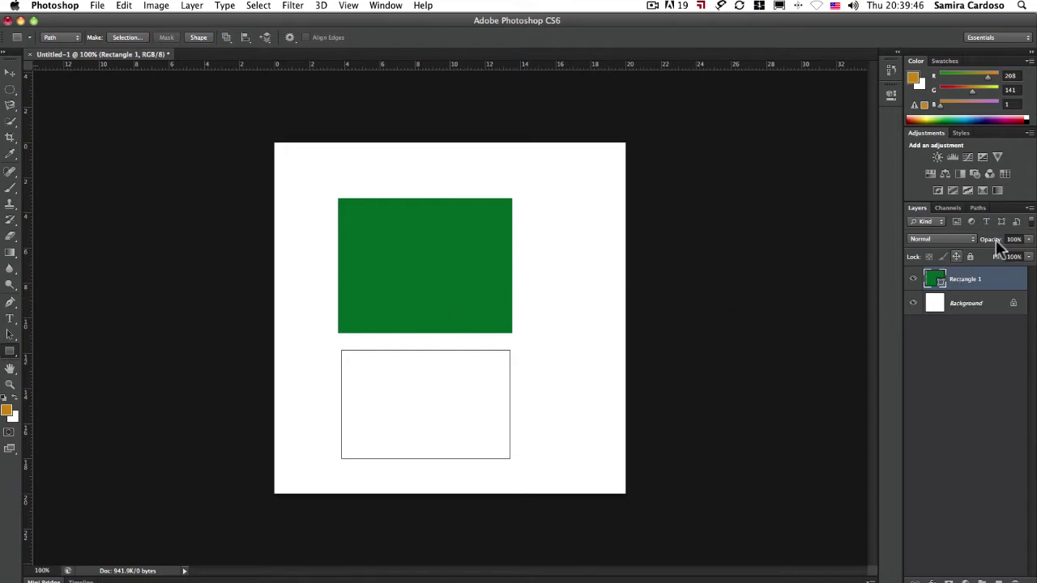
left_click(978, 208)
Step: Add a new layer and draw a tall, narrow orange rectangle on it in Pixels mode, beside the green rectangle
left_click(56, 38)
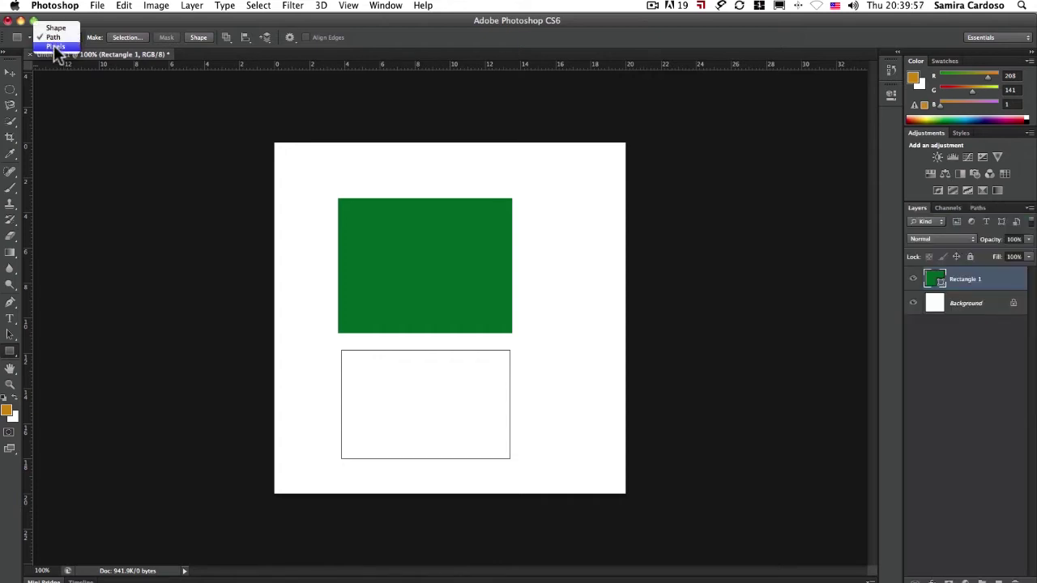
left_click(55, 46)
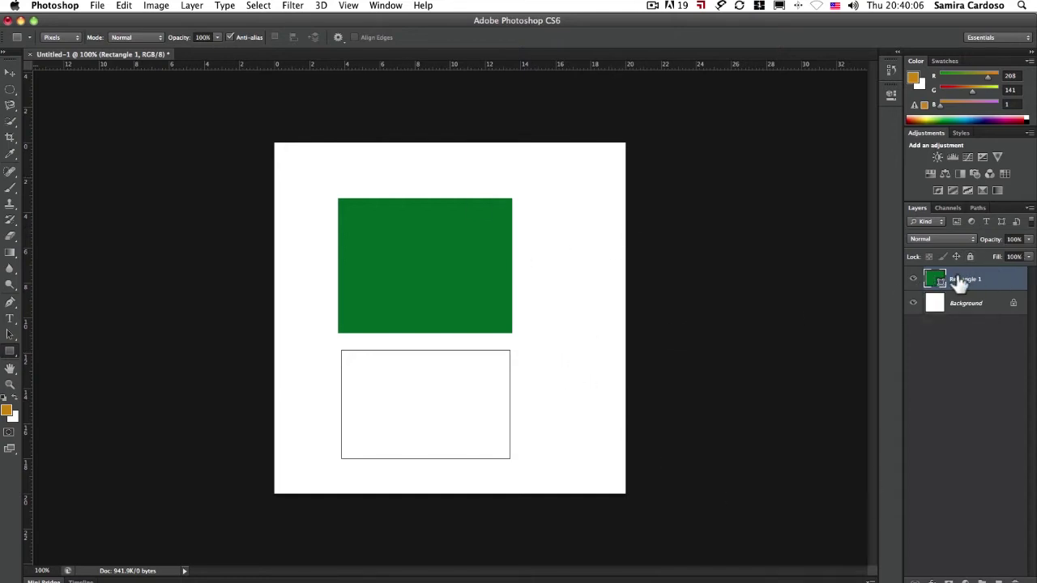
left_click_drag(960, 281, 377, 242)
left_click(998, 580)
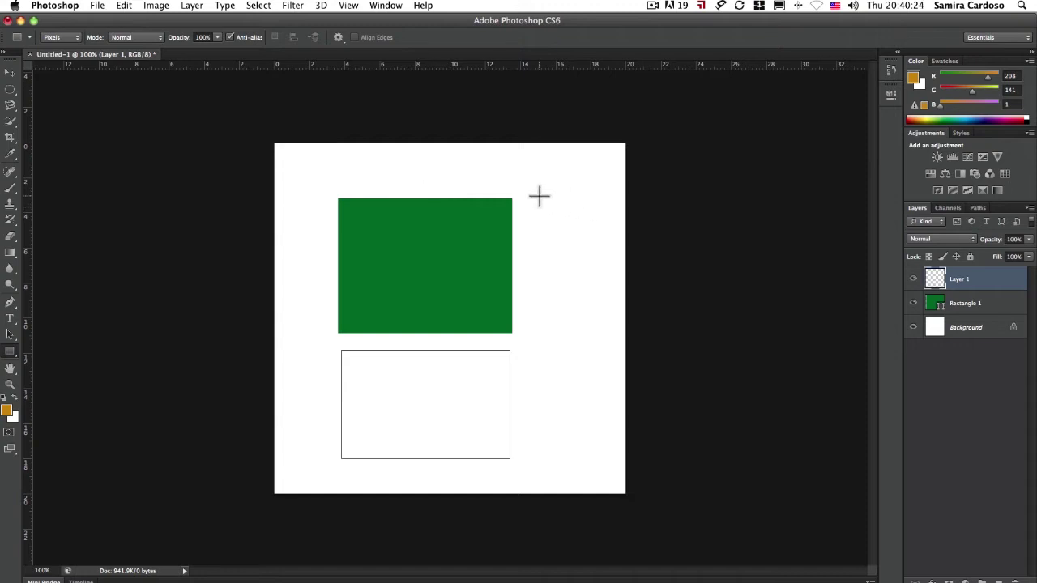
left_click_drag(539, 196, 600, 465)
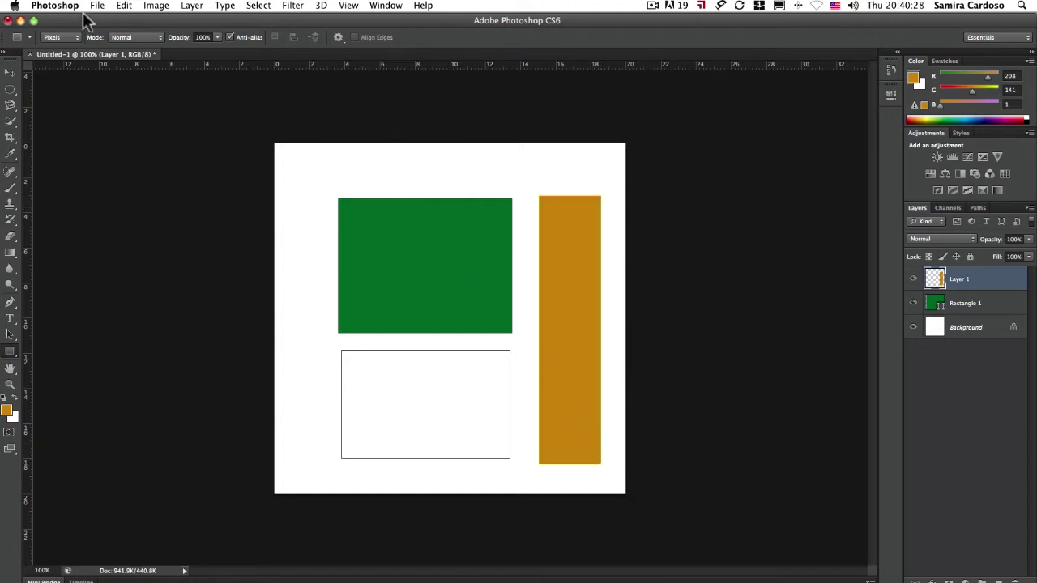
Step: Set the foreground color to bright green, hex 01d059
left_click(7, 413)
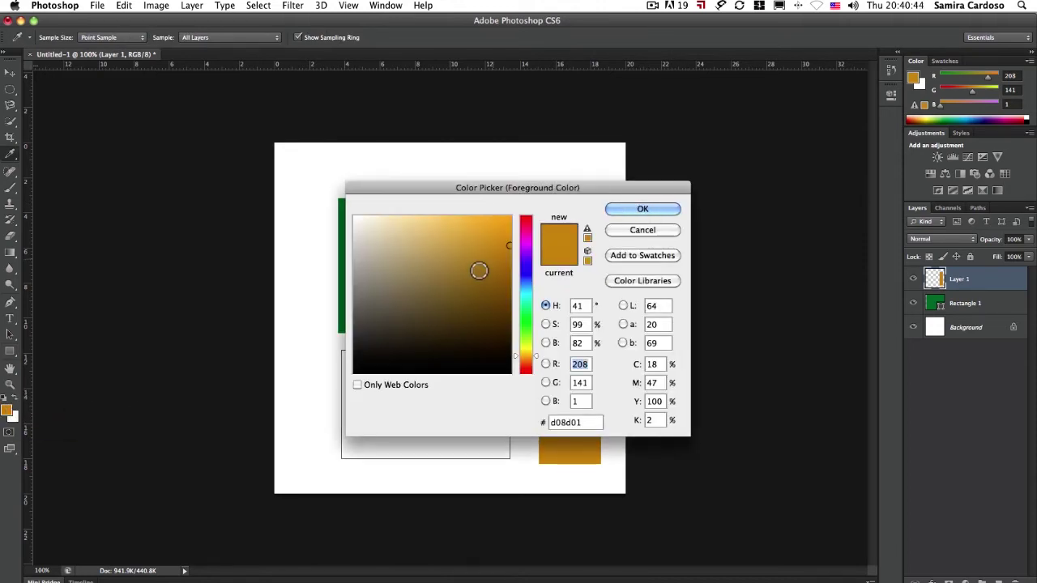
left_click(523, 312)
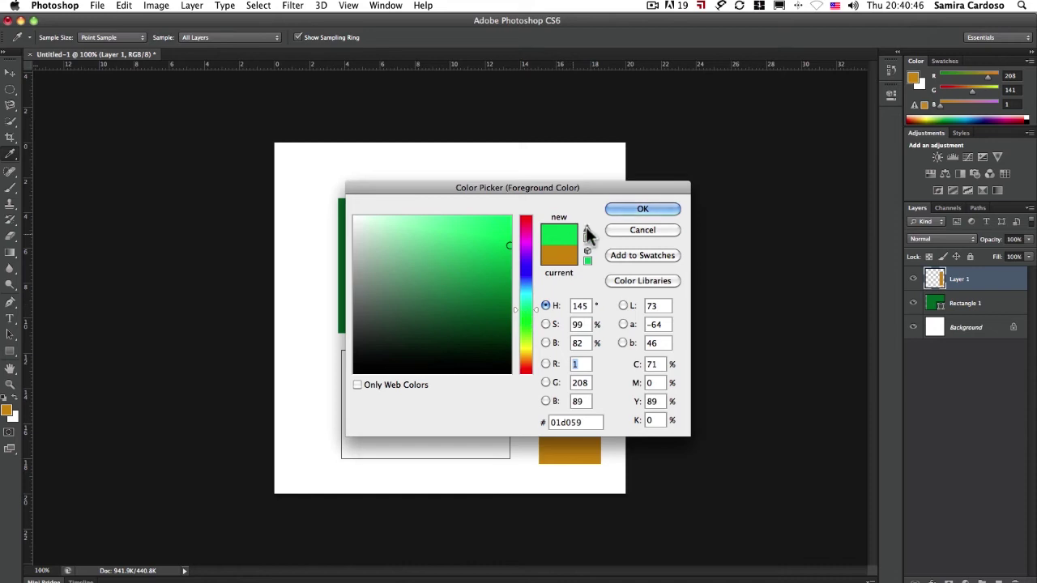
left_click(627, 209)
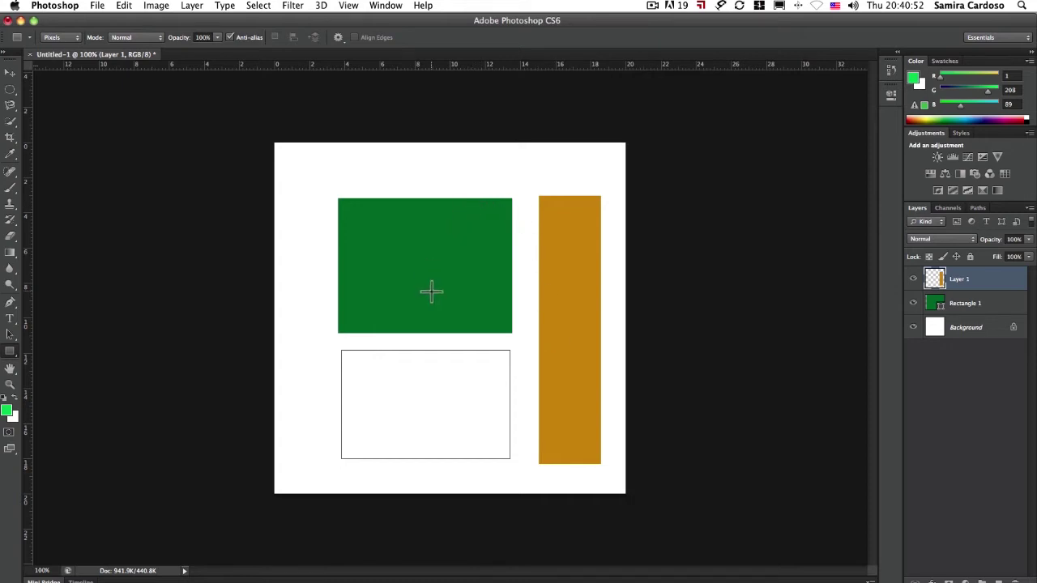
Step: Reactivate the Rectangle tool, select the Rectangle 1 layer and show the document's paths
key("v")
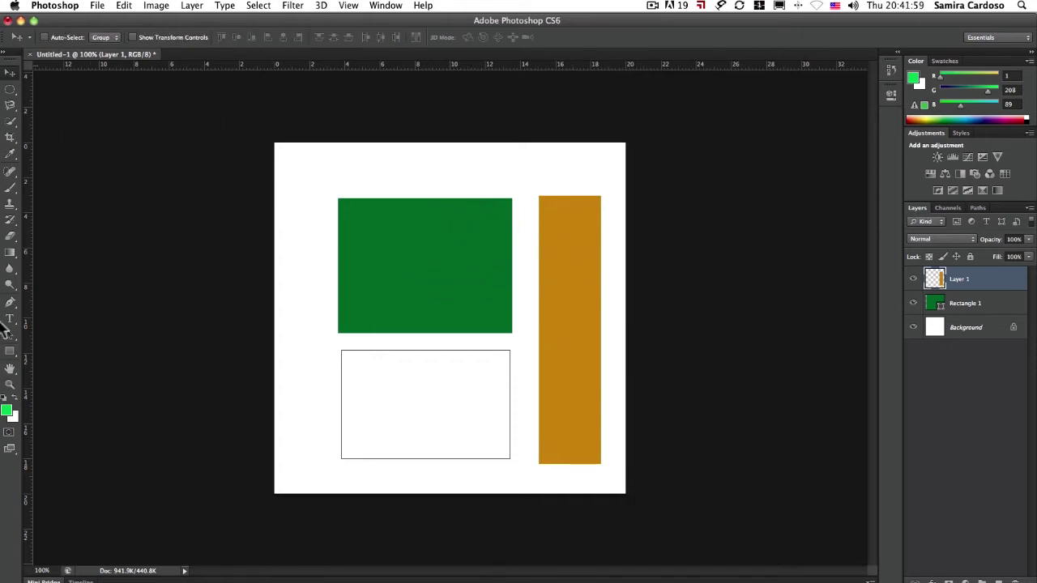
left_click(9, 351)
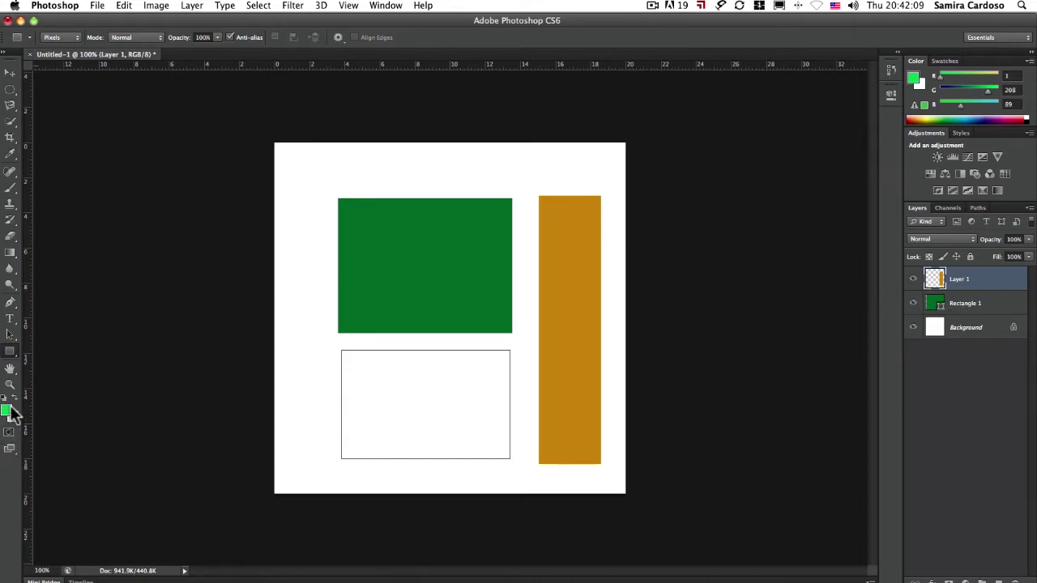
left_click(940, 303)
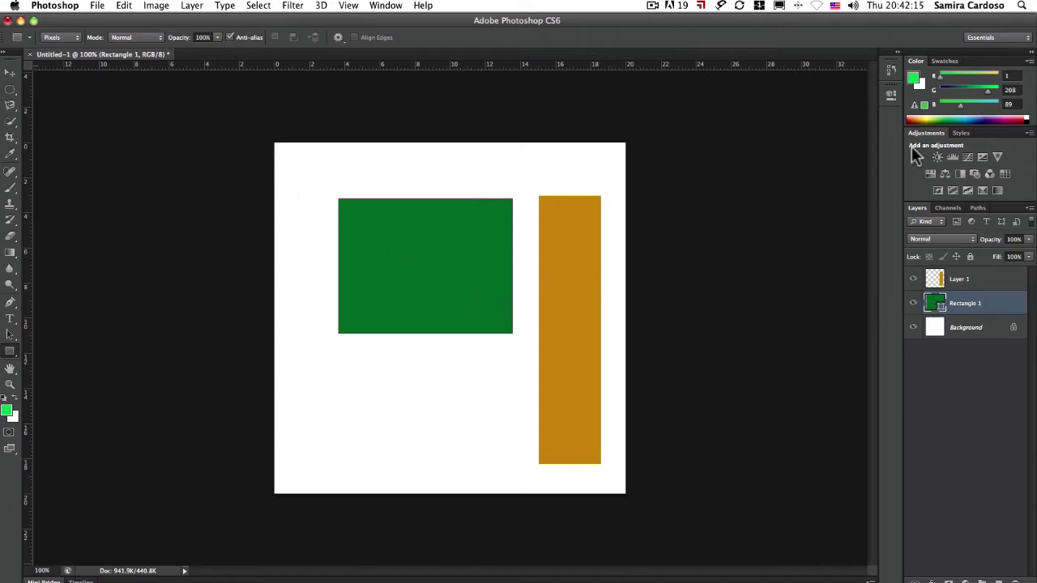
left_click(979, 208)
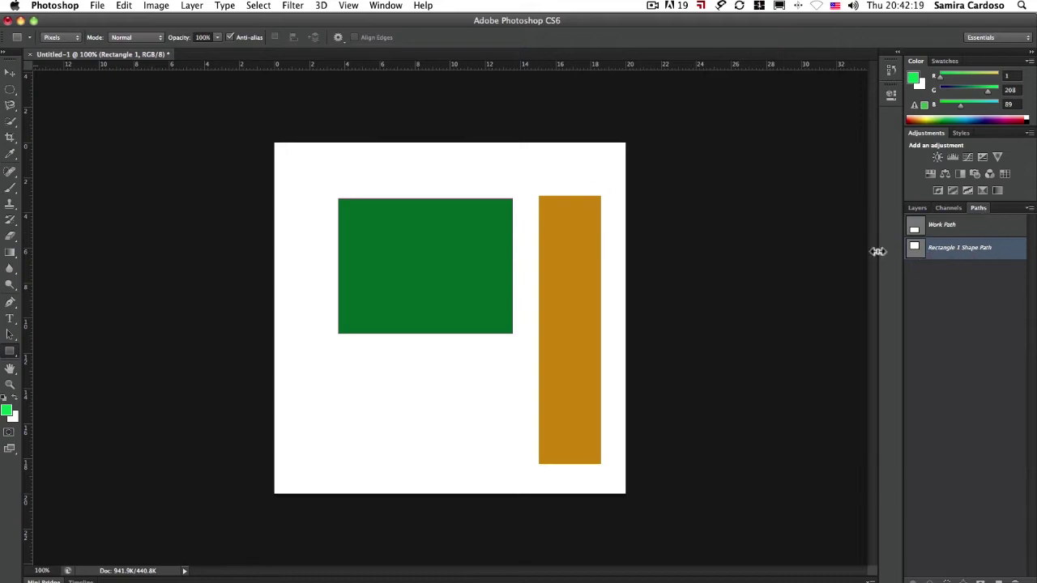
Step: Set the Rectangle tool's drawing mode to Path
mouse_move(1, 581)
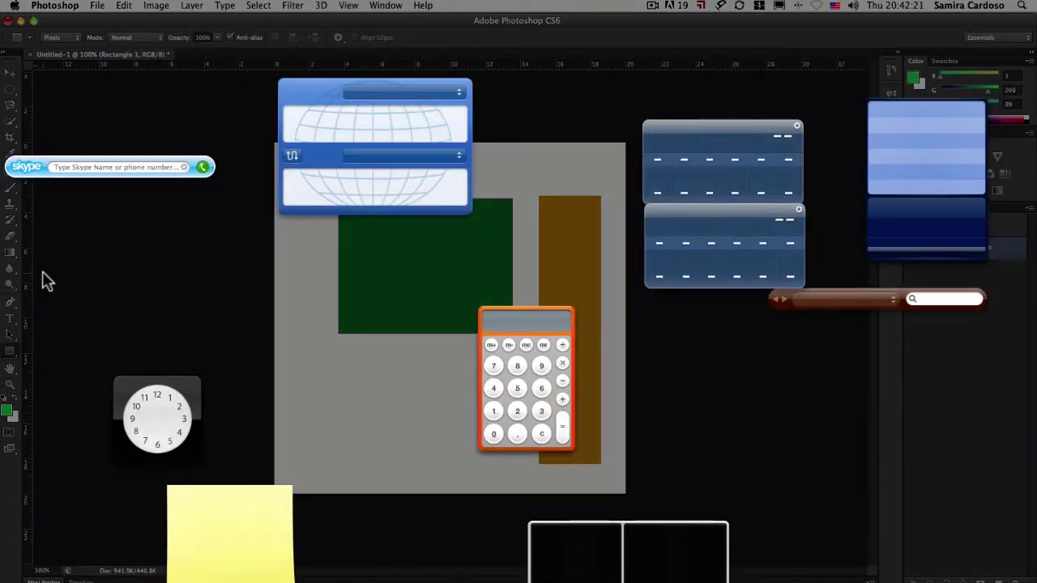
left_click(42, 279)
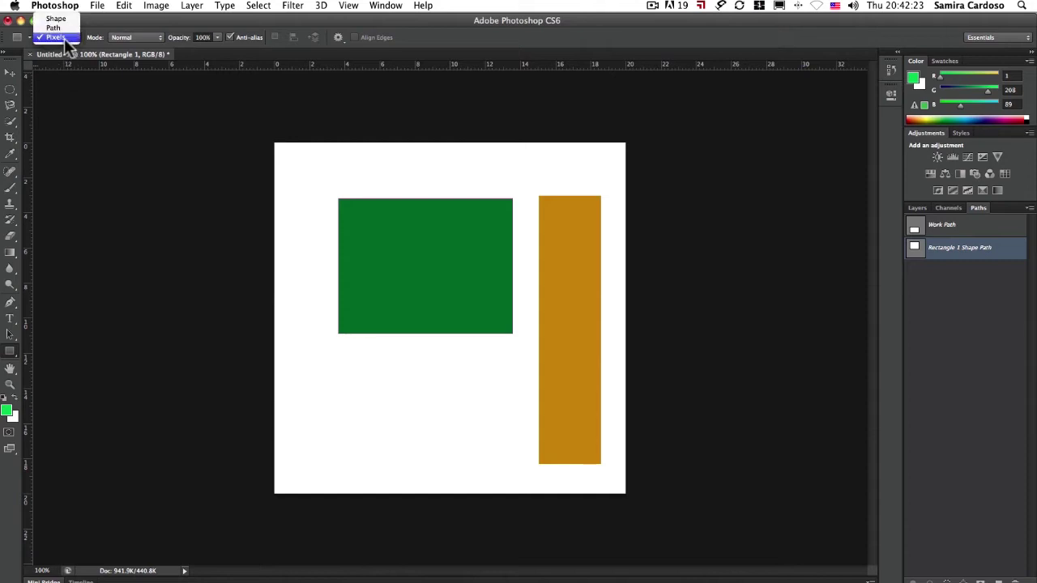
left_click(64, 30)
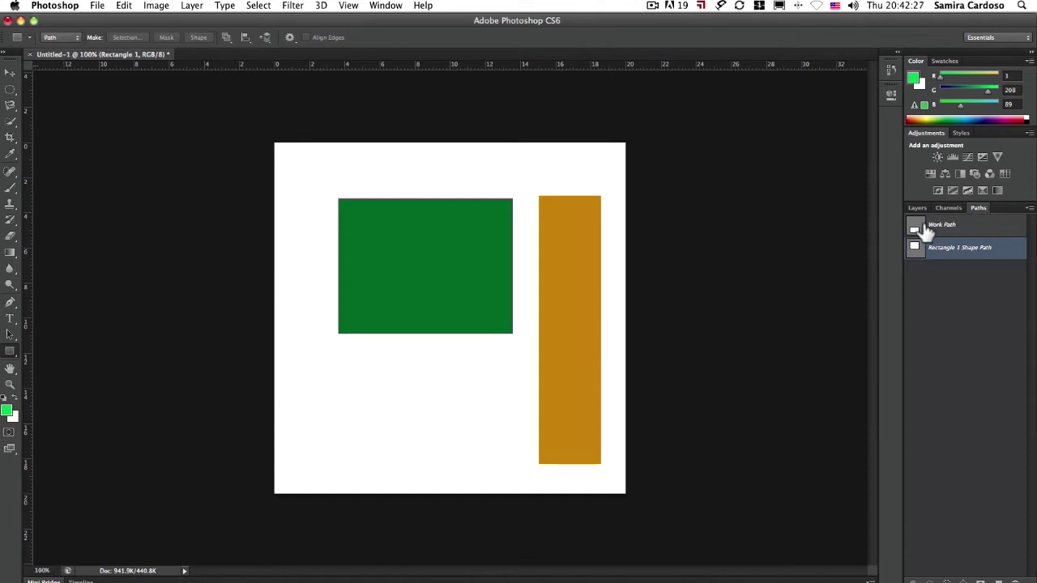
Step: Save the Work Path of the lower rectangle under the name retangulo2 and deselect it
left_click(944, 234)
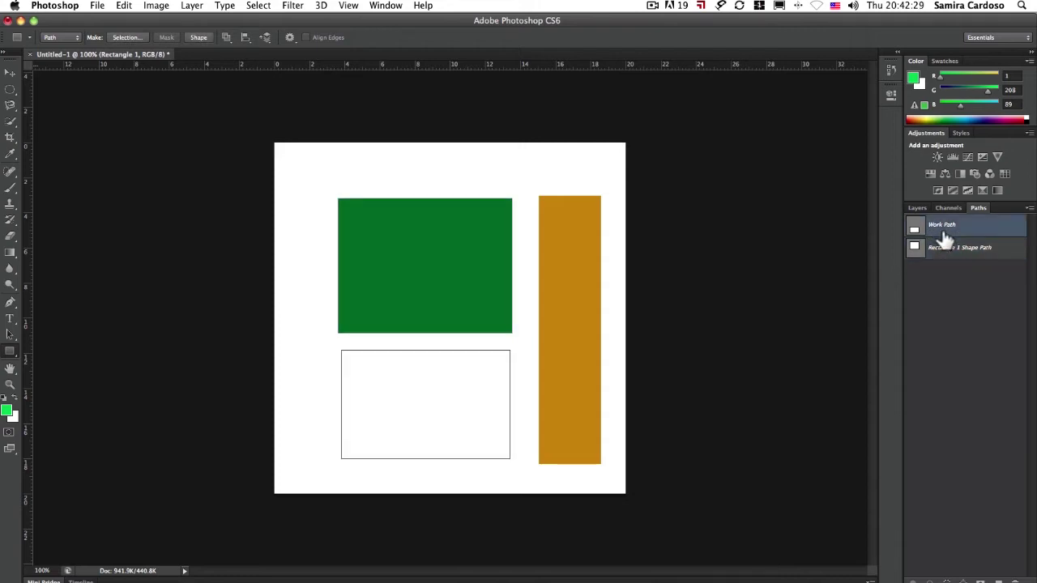
left_click(947, 293)
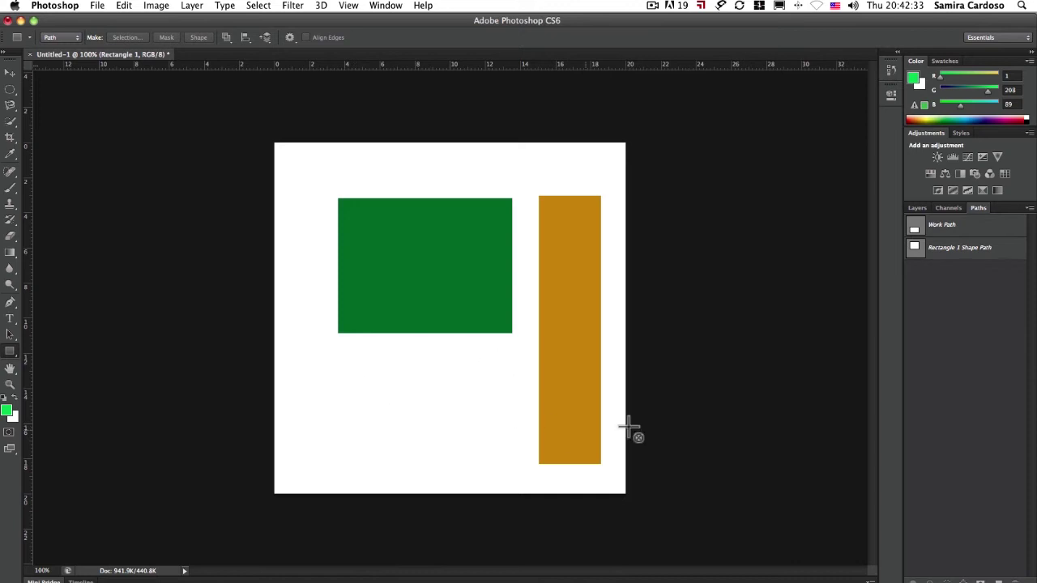
left_click(975, 231)
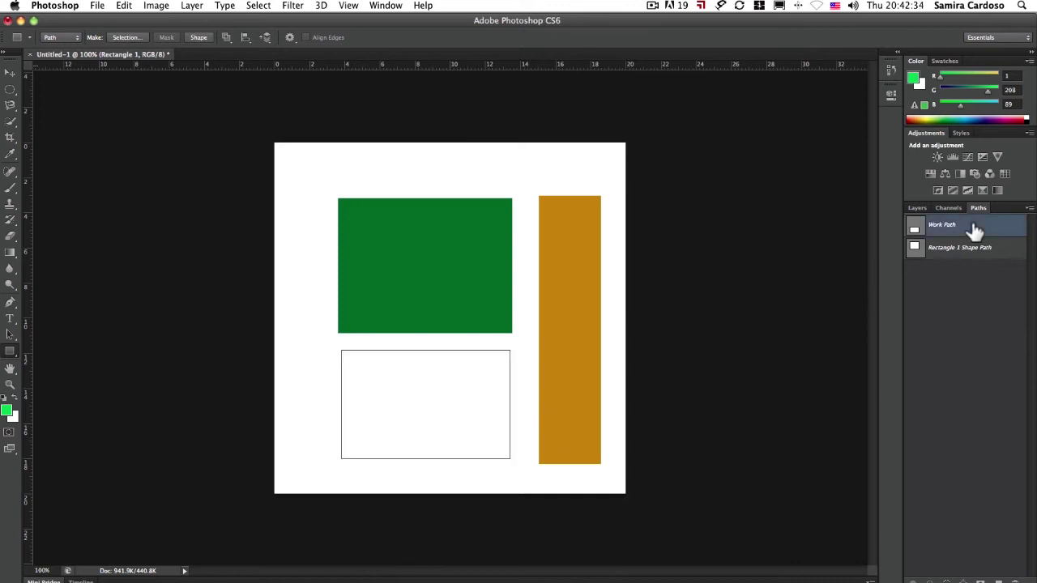
left_click(1031, 209)
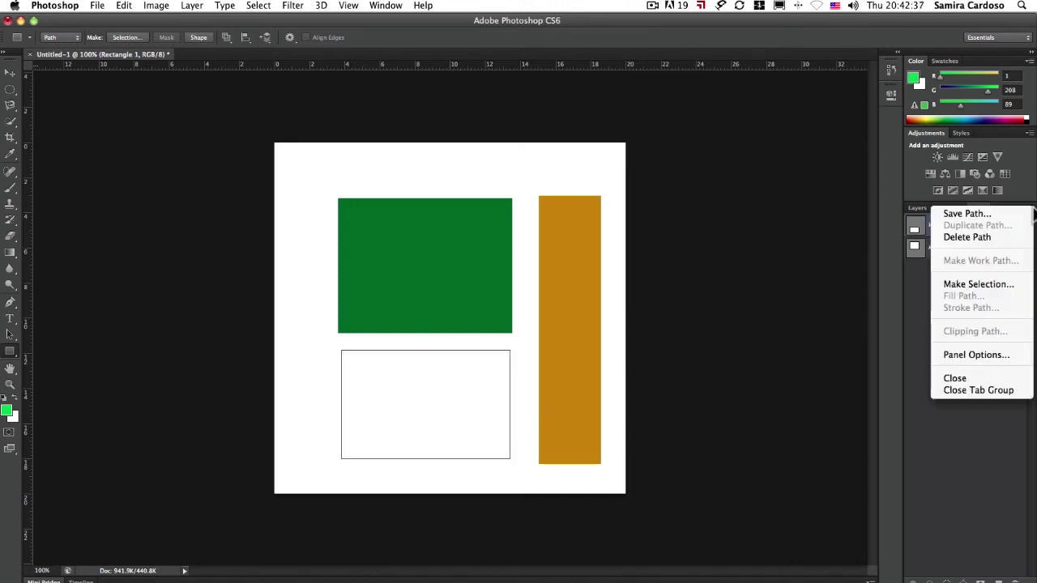
left_click(940, 402)
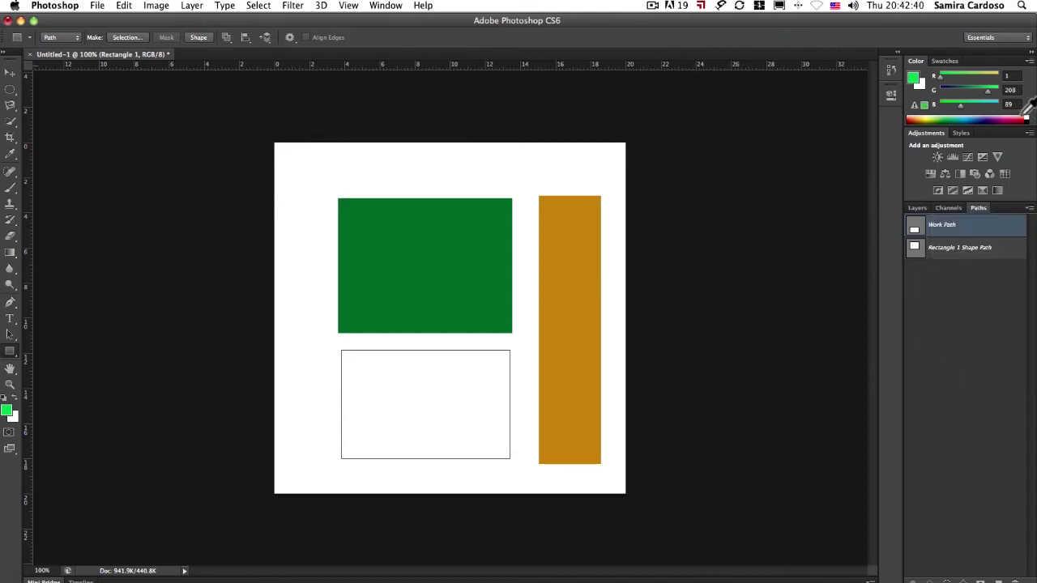
left_click(1030, 209)
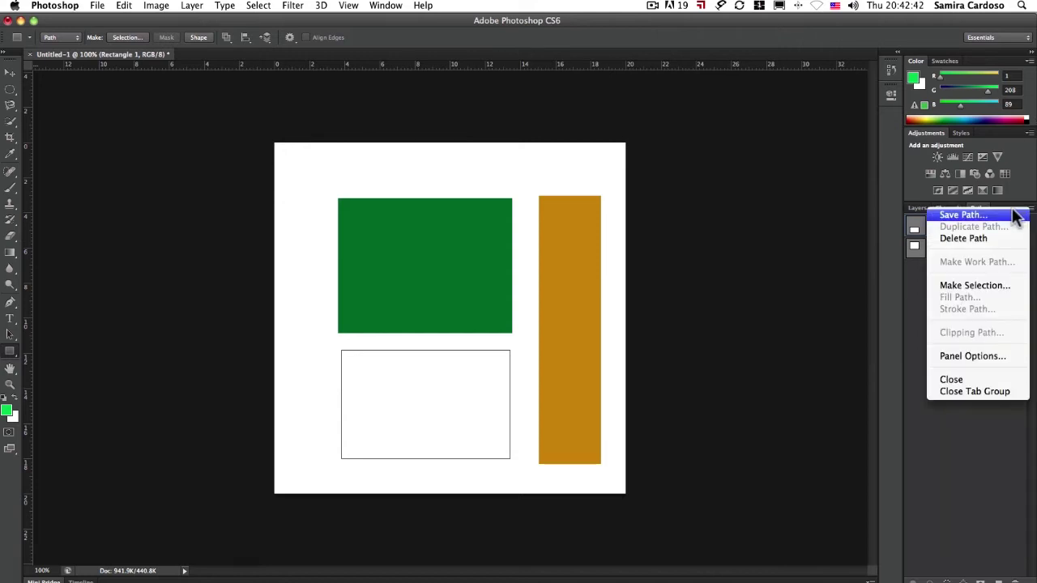
left_click(949, 214)
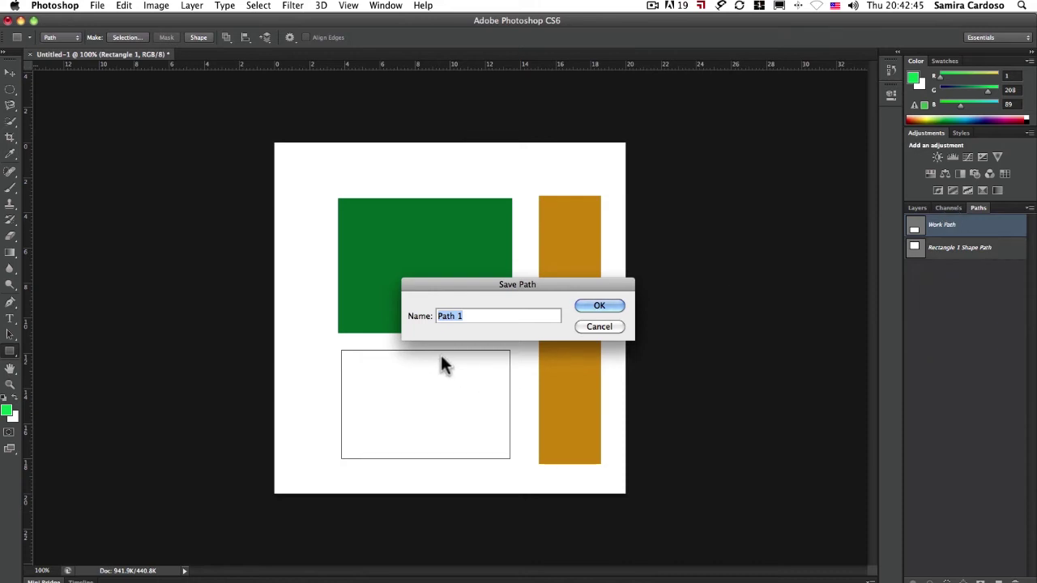
type("retangulo2")
key("Return")
left_click(931, 295)
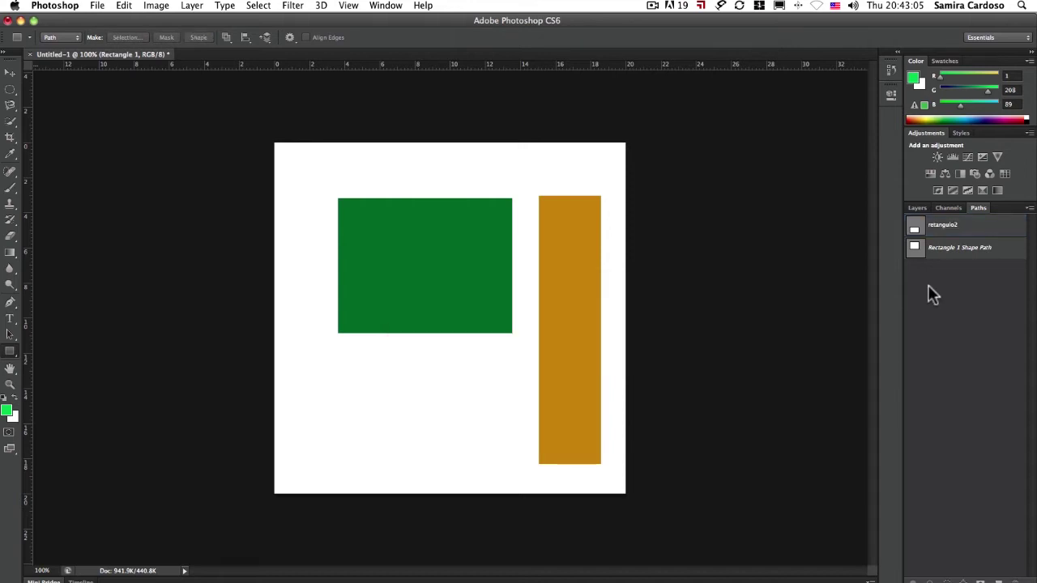
Step: With the Pen tool active, add a new layer at the top of the stack and hide Layer 1 and Rectangle 1
left_click(10, 303)
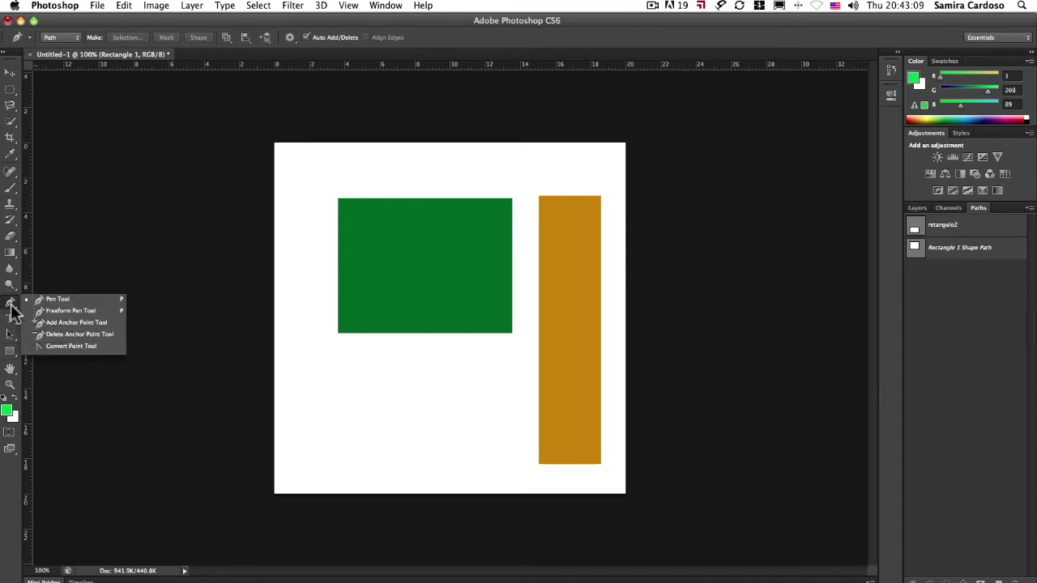
left_click(54, 301)
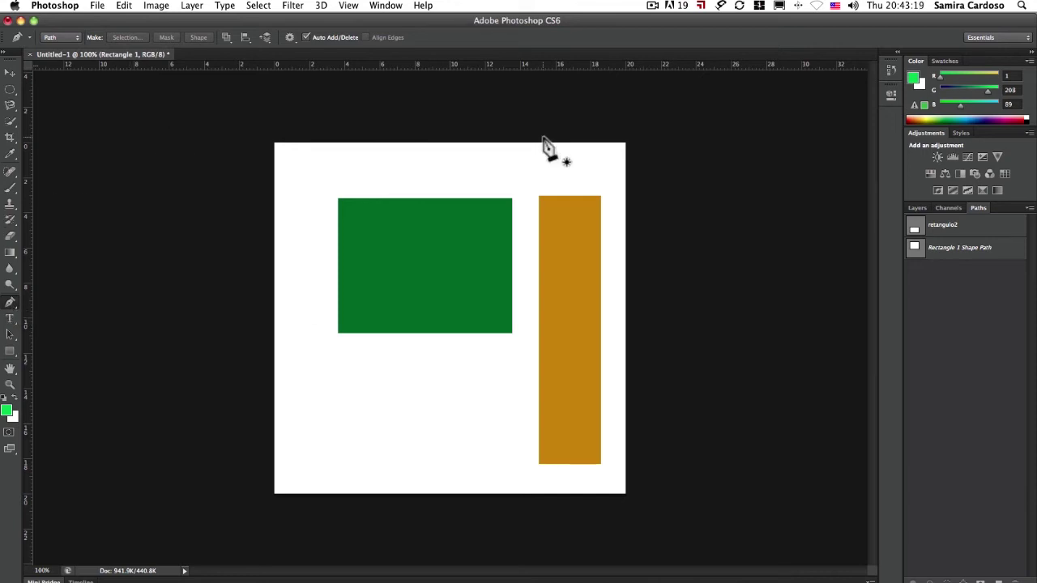
left_click(915, 208)
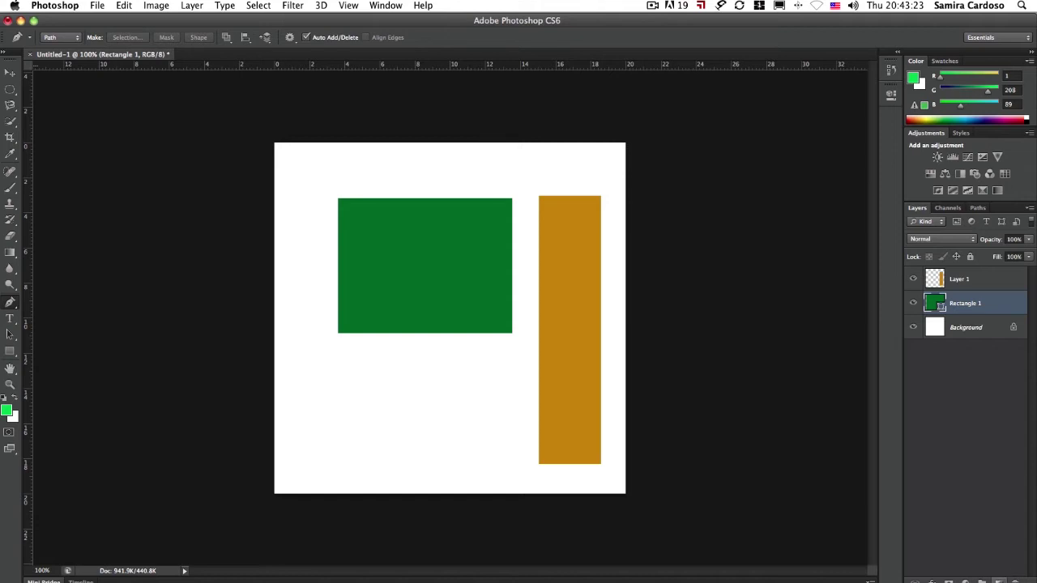
left_click(999, 580)
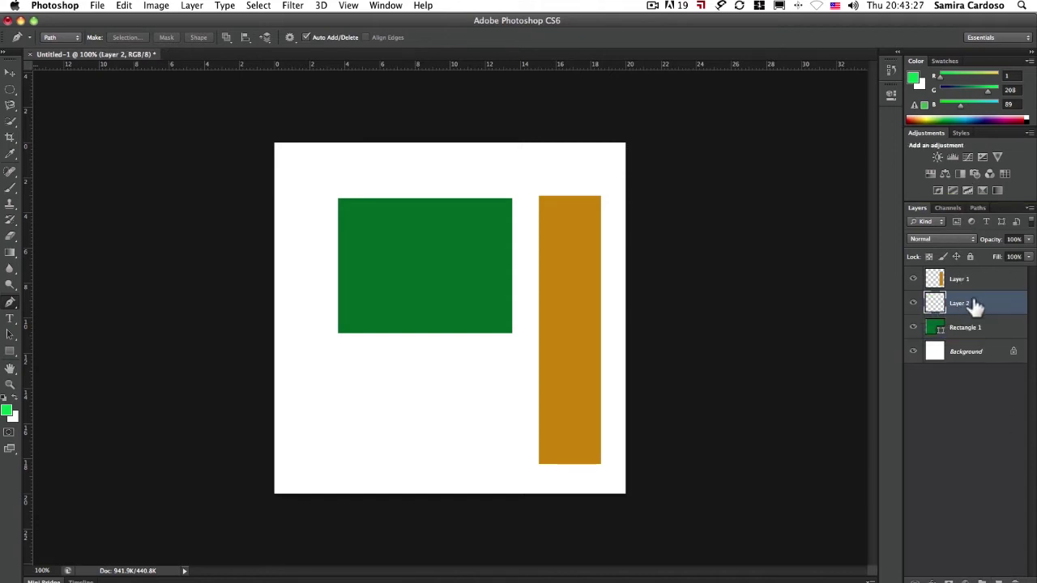
left_click_drag(976, 305, 972, 276)
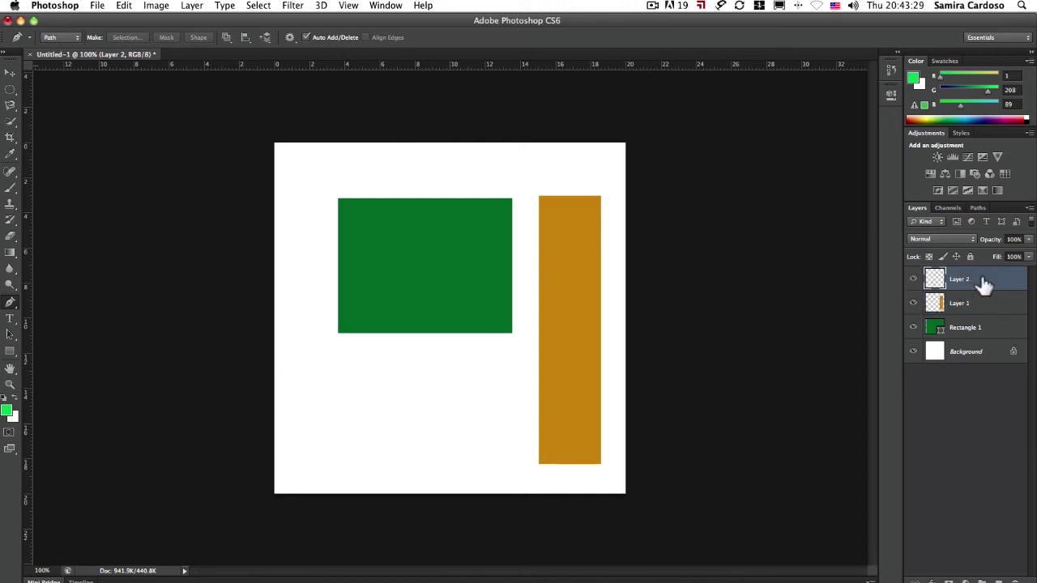
left_click(913, 303)
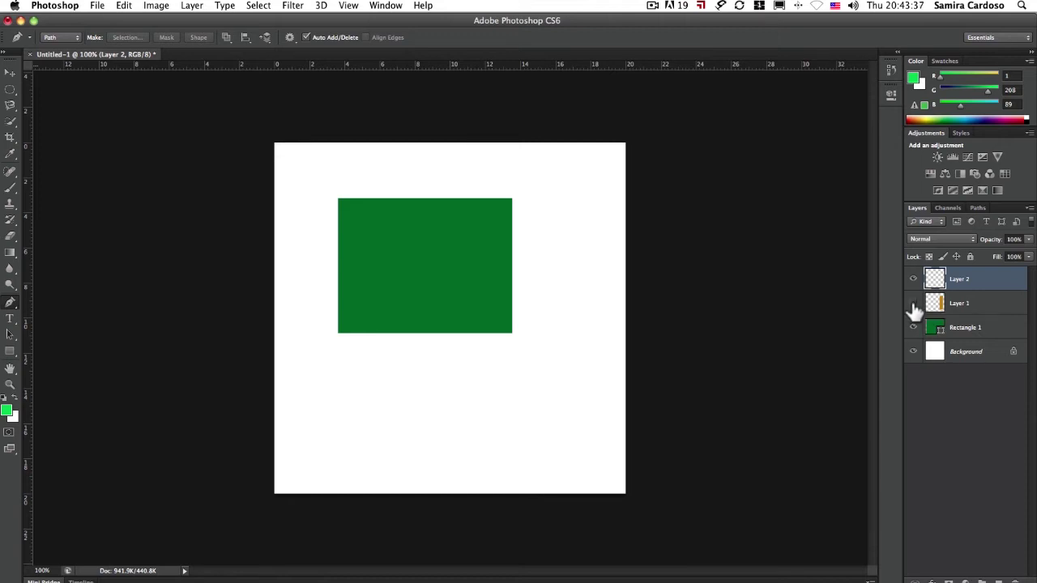
left_click(914, 327)
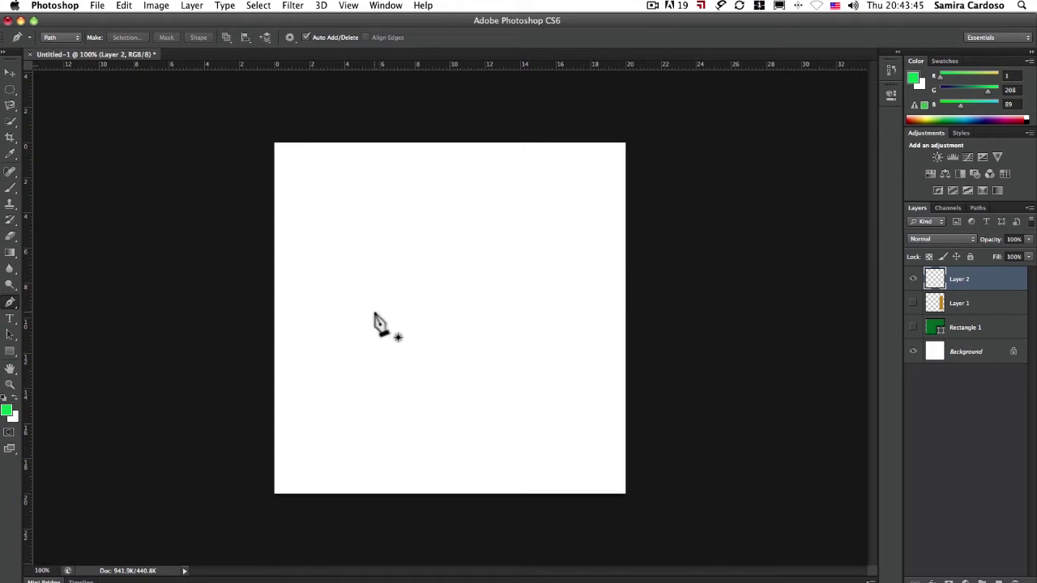
Step: Set the Pen tool's drawing mode to Shape
left_click(49, 38)
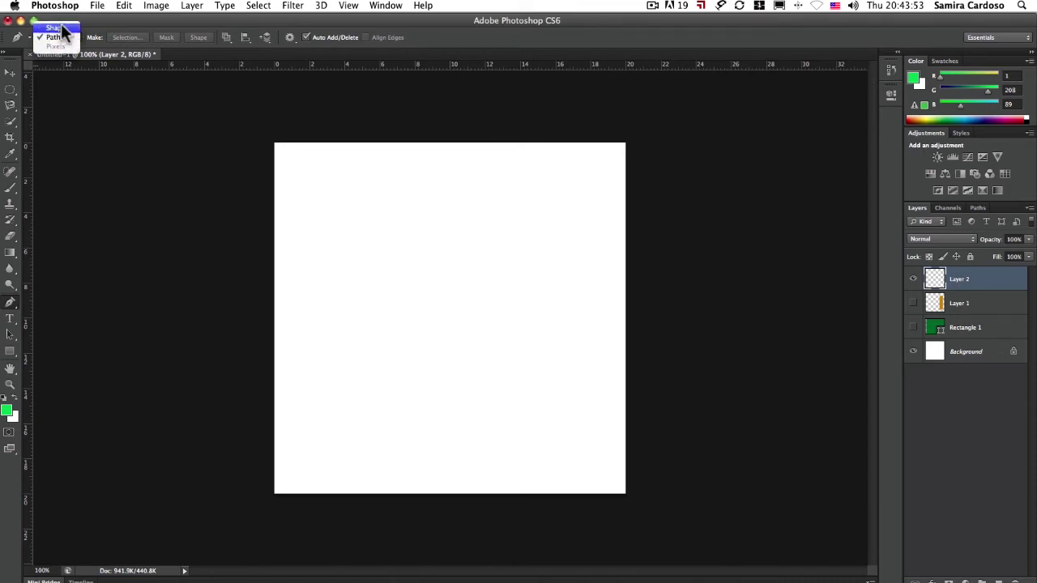
left_click(61, 28)
left_click(61, 36)
left_click(58, 43)
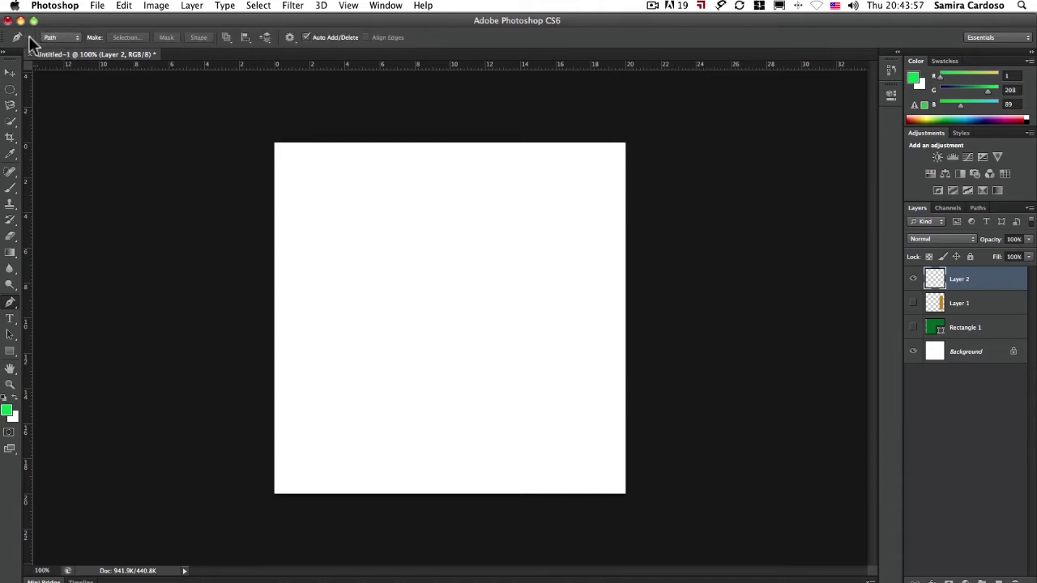
left_click(29, 37)
left_click(59, 37)
left_click(54, 34)
left_click(56, 29)
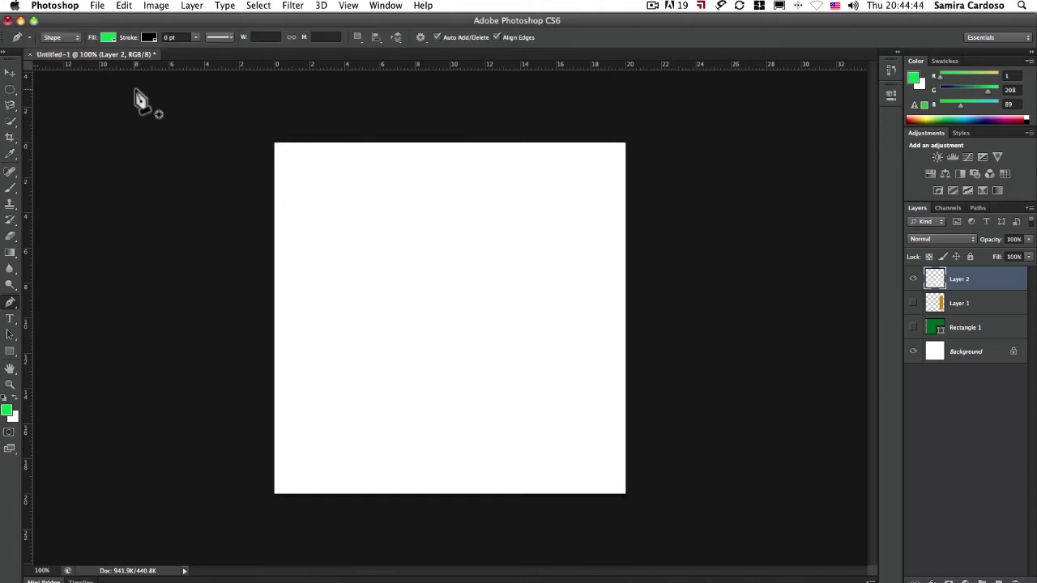
Step: Draw a closed, irregular, straight-edged green shape about 459 px wide and 424 px high on the canvas, and view its entry among the paths
left_click(337, 254)
left_click(397, 208)
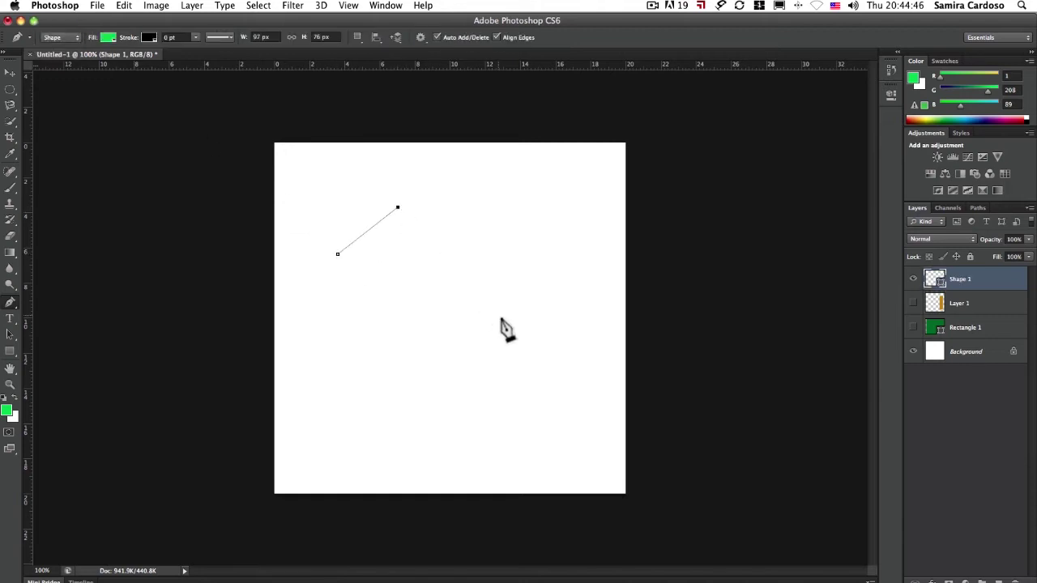
left_click(502, 327)
left_click(593, 280)
left_click(550, 445)
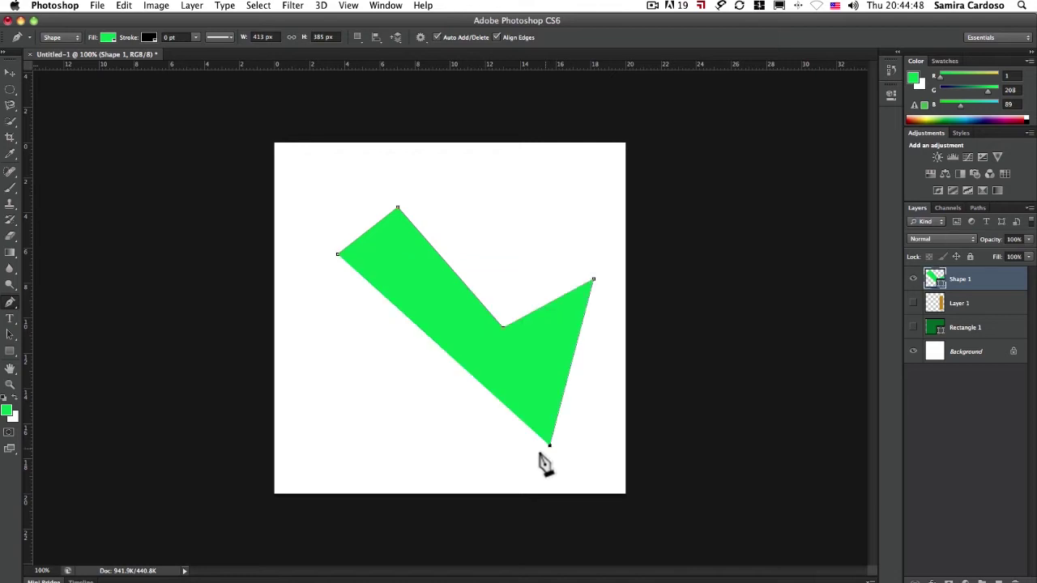
left_click(454, 469)
left_click(505, 390)
left_click(424, 382)
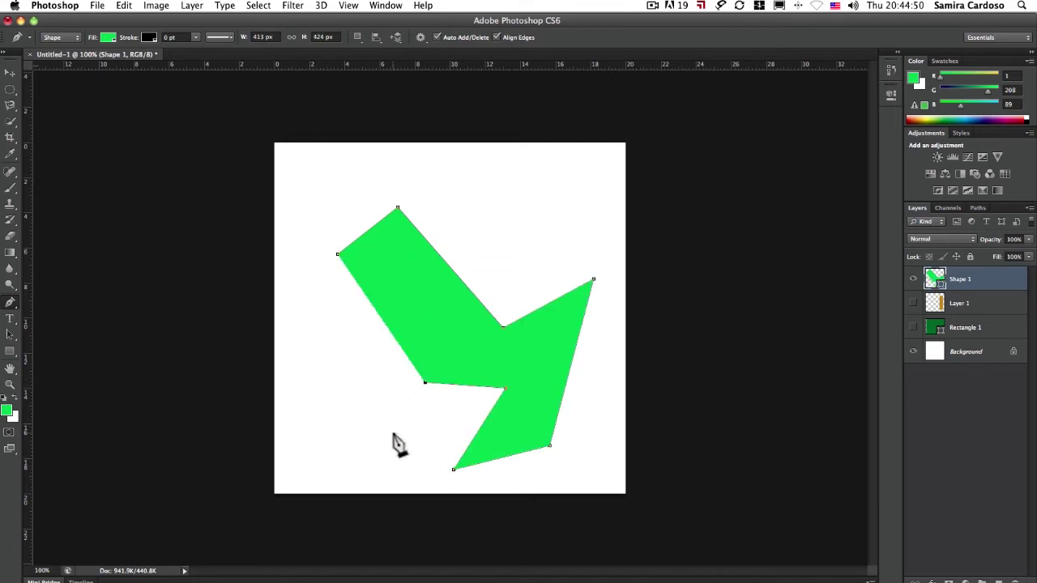
left_click(393, 432)
left_click(412, 335)
left_click(400, 289)
left_click(365, 374)
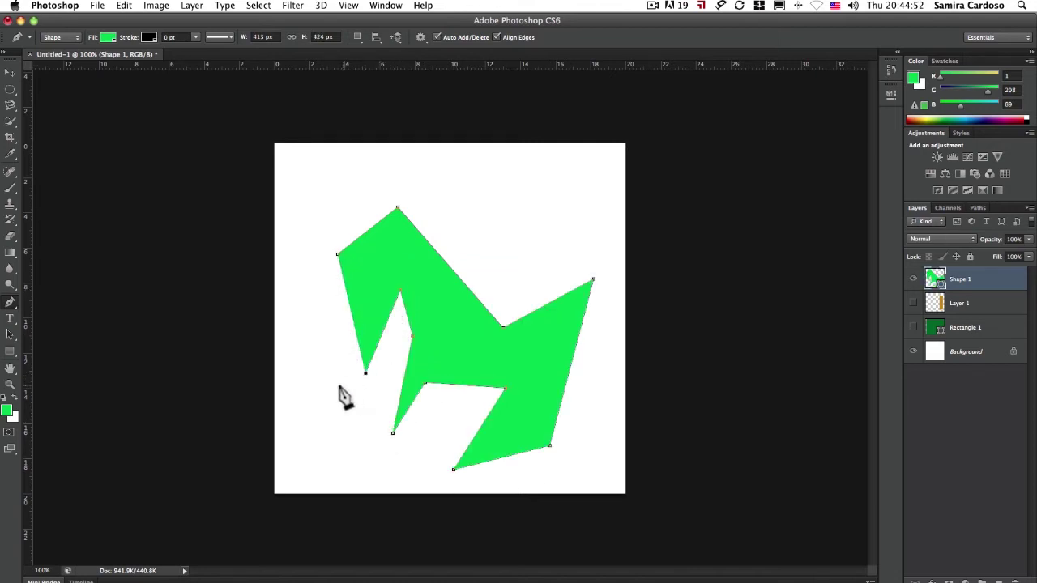
left_click(324, 388)
left_click(308, 327)
left_click(368, 284)
left_click(338, 255)
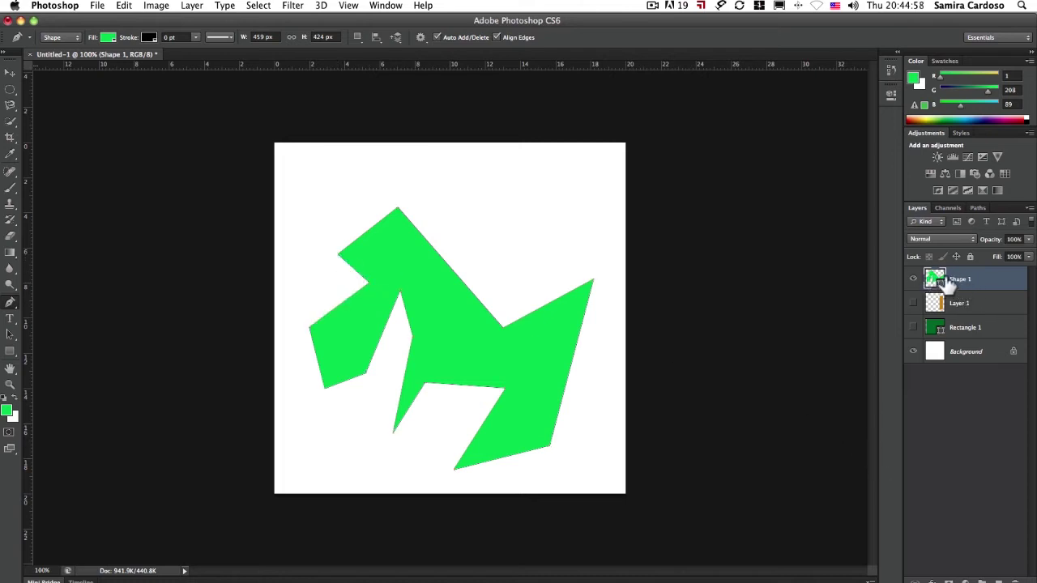
left_click(977, 208)
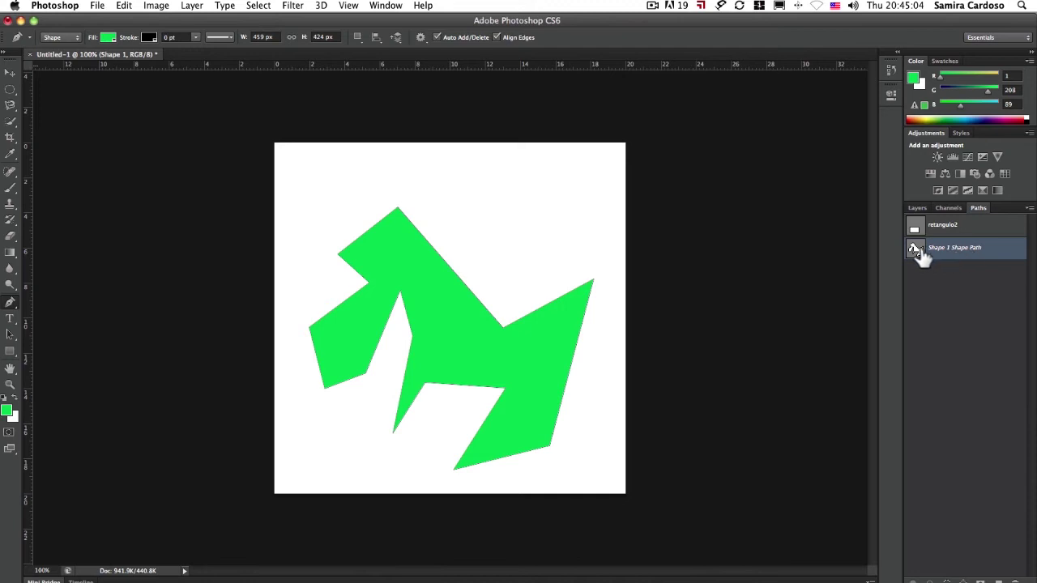
left_click(917, 209)
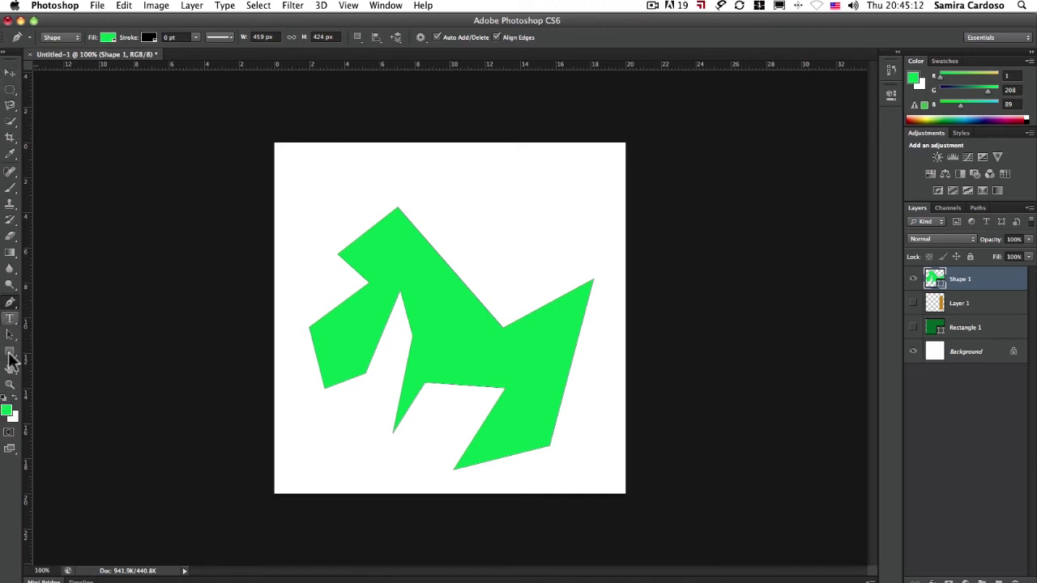
Step: Reshape the green shape to about 489 by 472 px by moving five of its anchor points with the Direct Selection tool
left_click(10, 337)
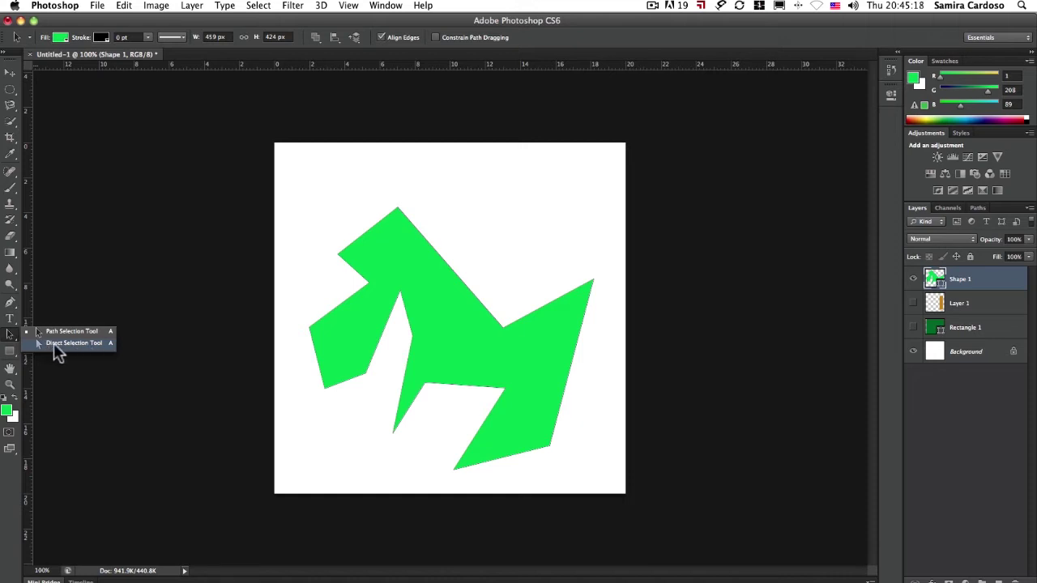
left_click(59, 344)
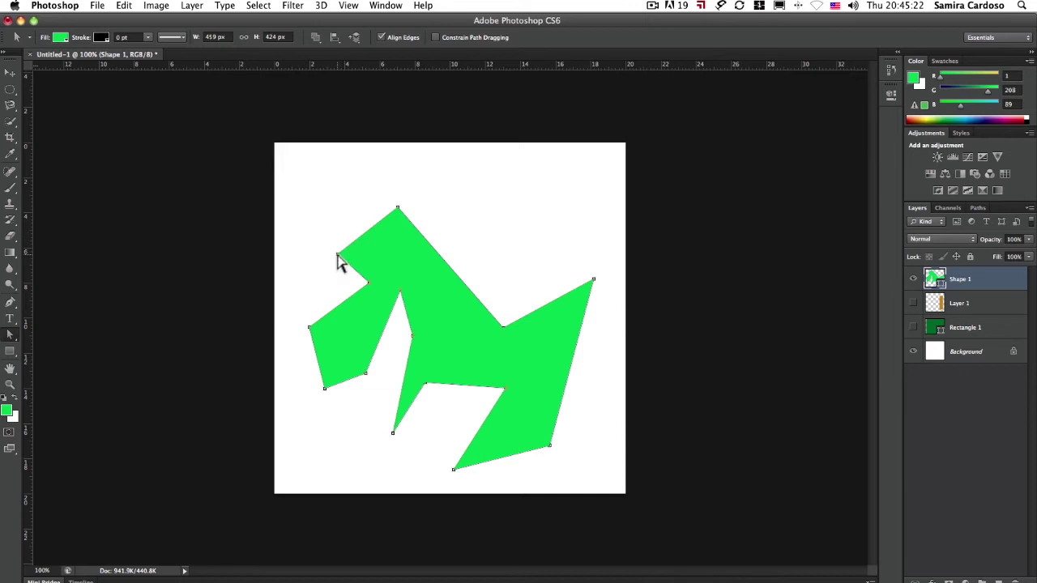
left_click_drag(337, 254, 287, 251)
left_click_drag(398, 210, 452, 176)
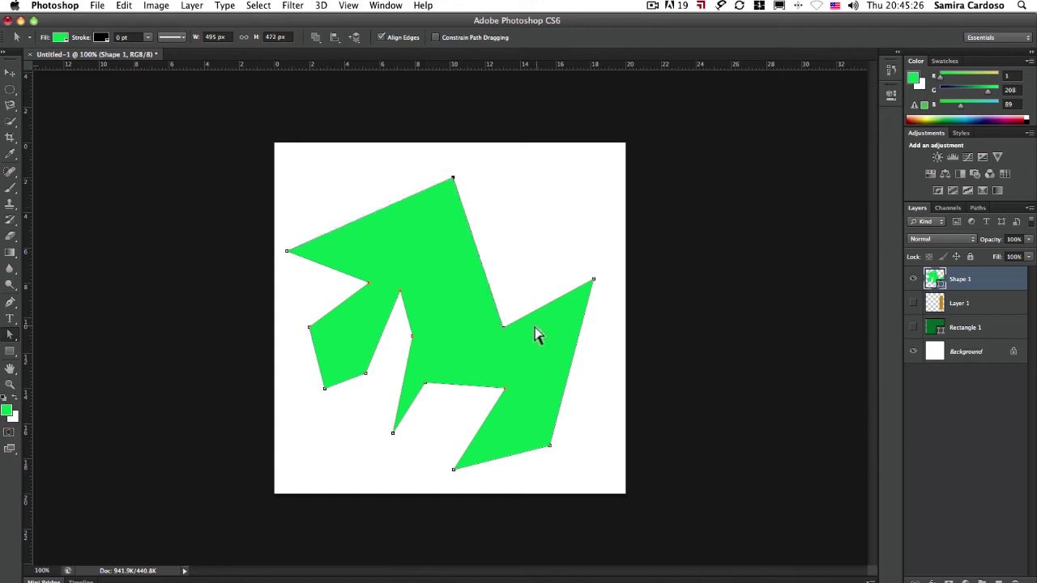
left_click_drag(497, 325, 460, 319)
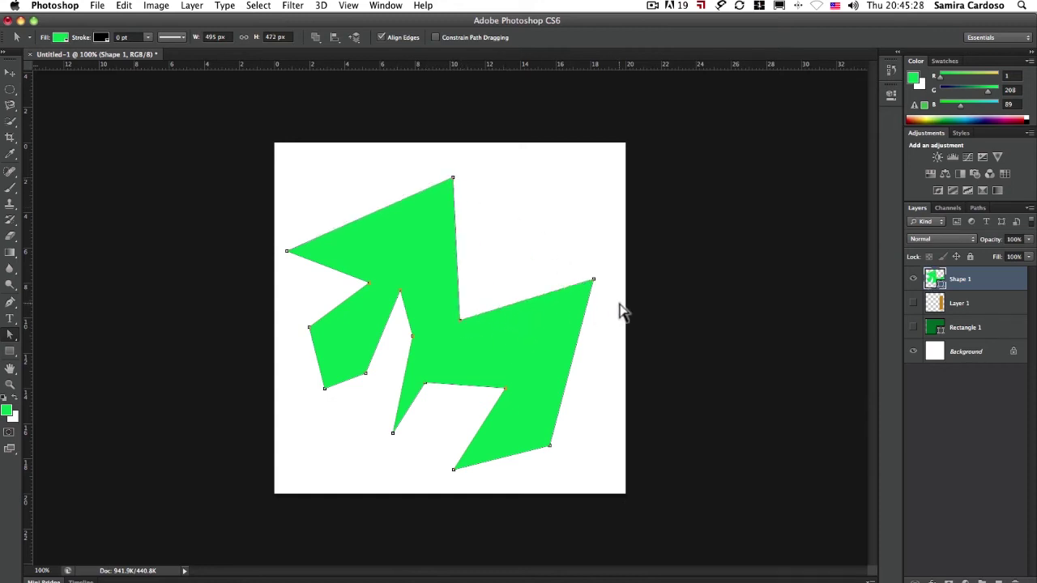
left_click_drag(593, 282, 589, 210)
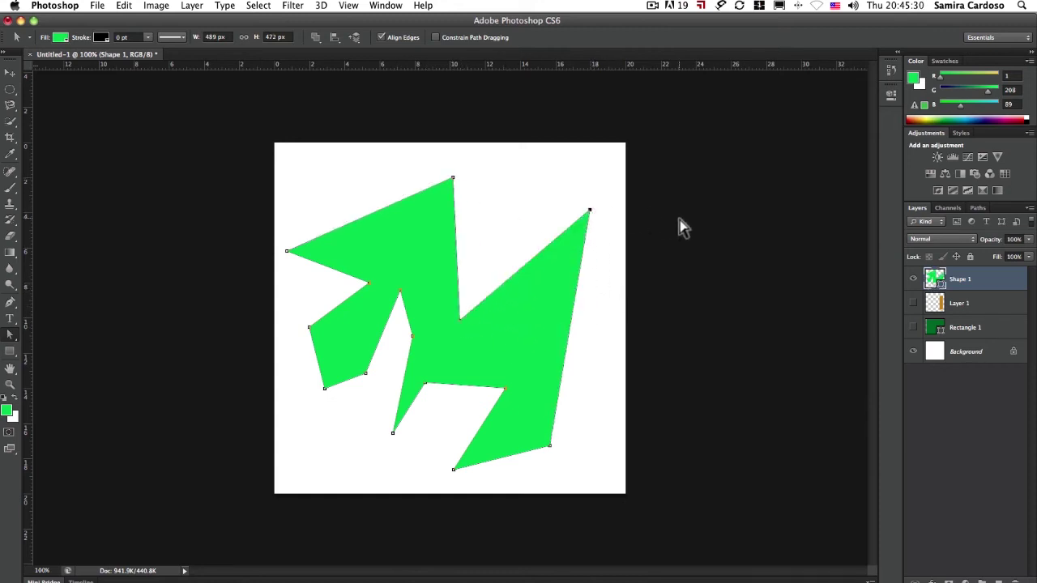
left_click_drag(505, 391, 495, 355)
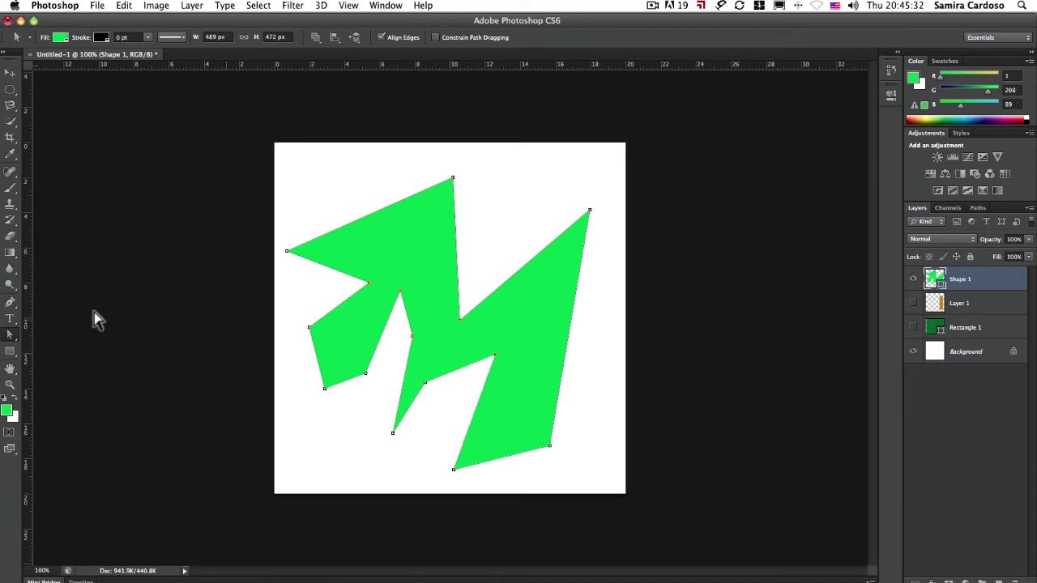
Step: Move the whole green shape slightly down and to the right on the canvas with the Path Selection tool
left_click(10, 334)
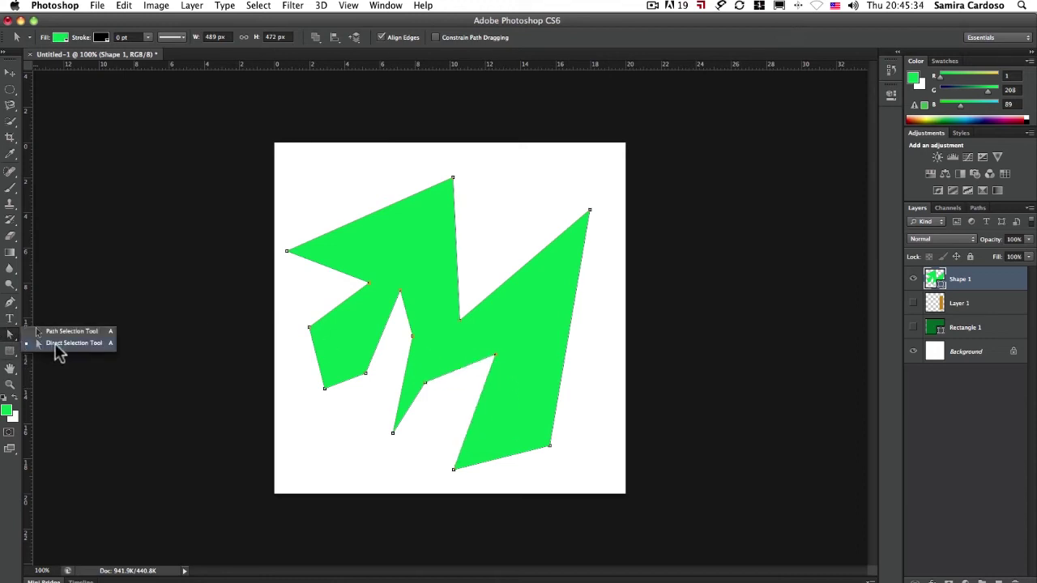
left_click(65, 343)
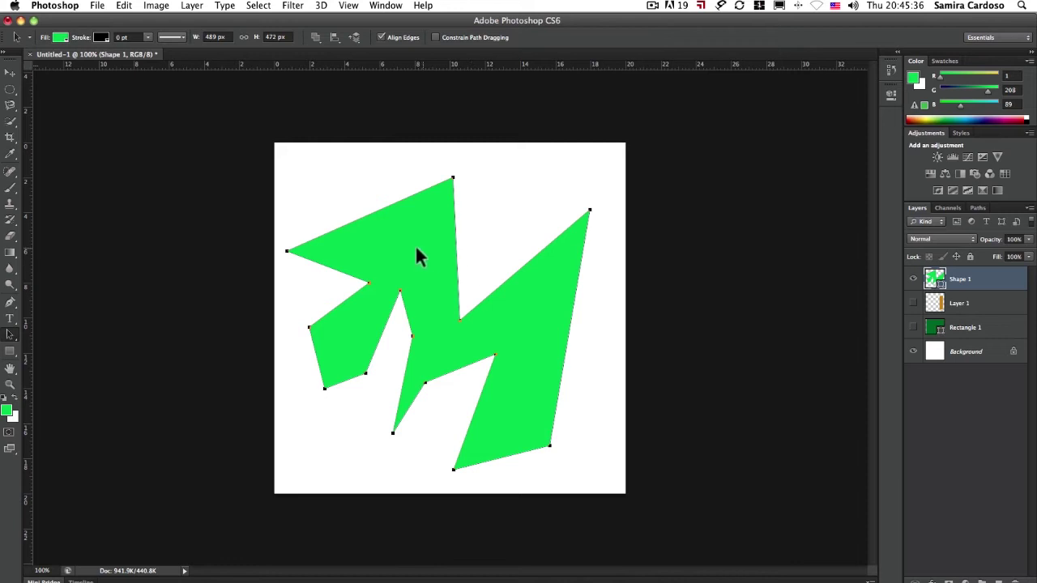
left_click_drag(402, 235, 423, 269)
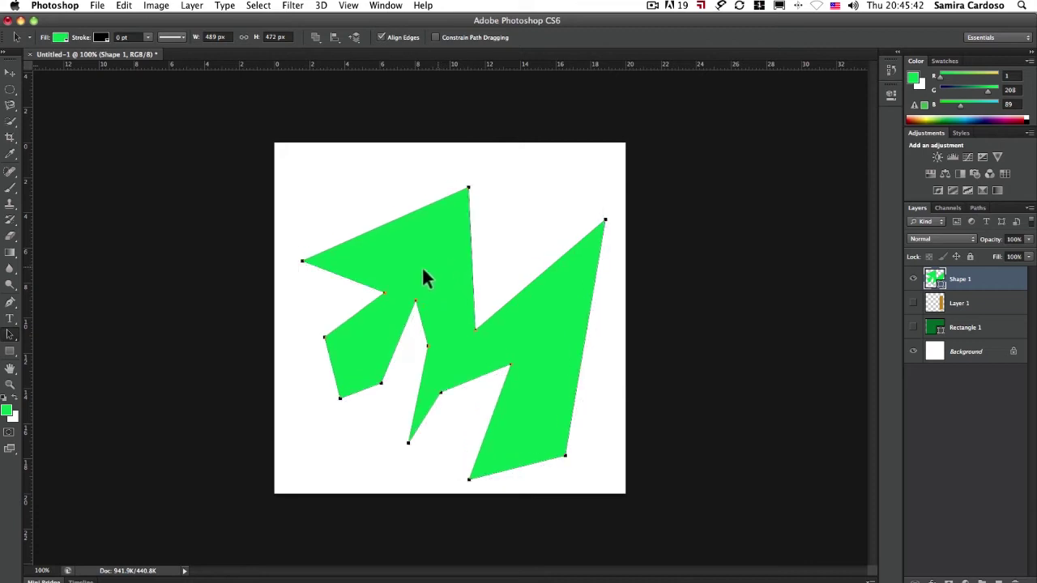
left_click(11, 335)
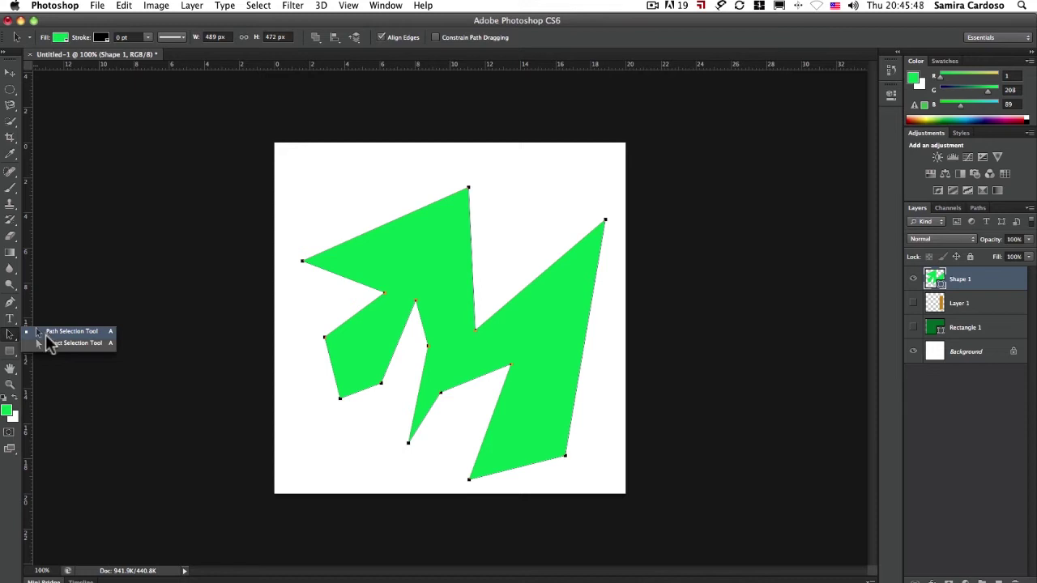
left_click(11, 351)
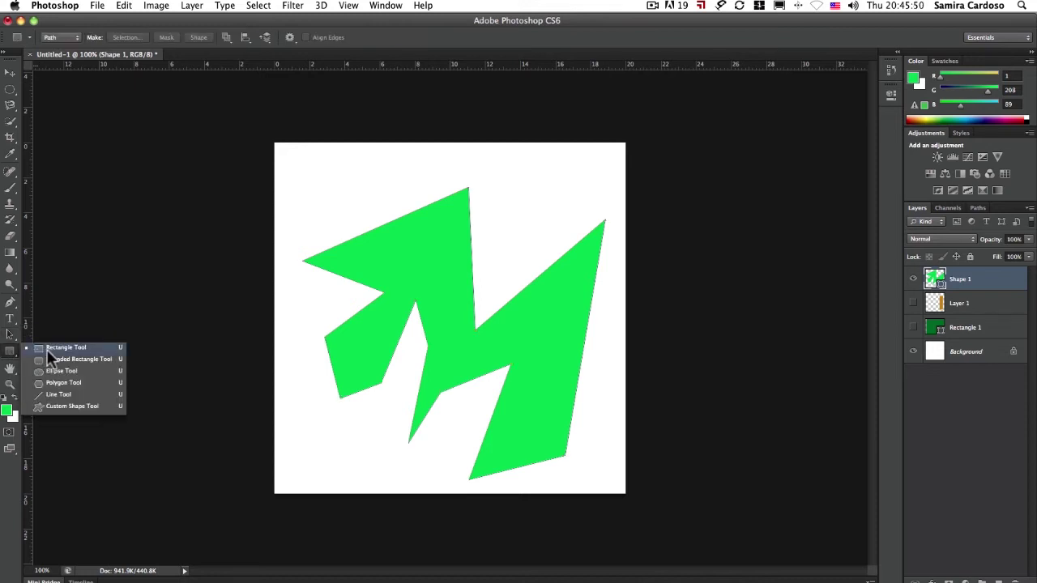
left_click(53, 393)
left_click_drag(9, 303, 68, 303)
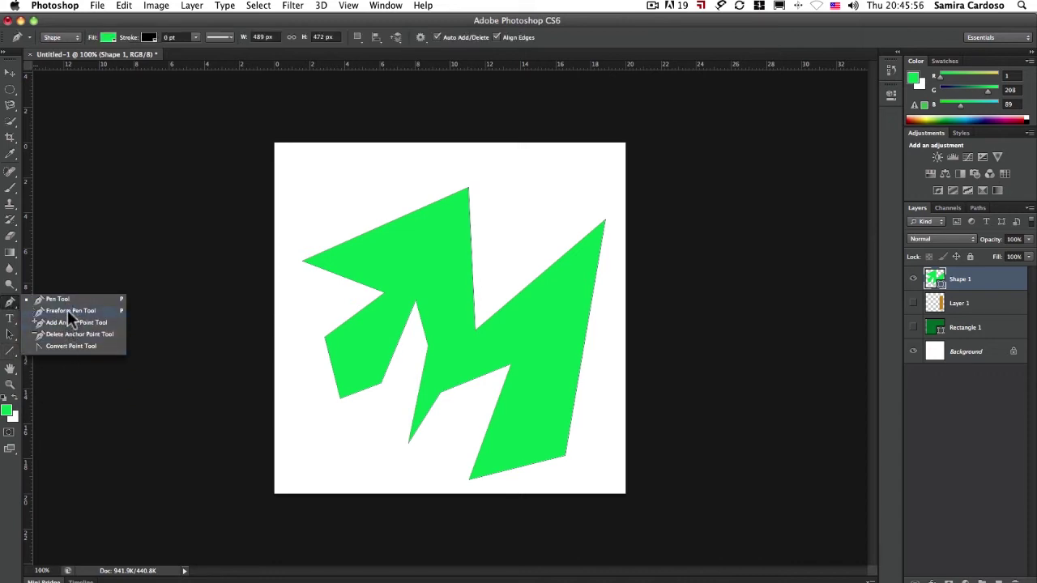
left_click(67, 299)
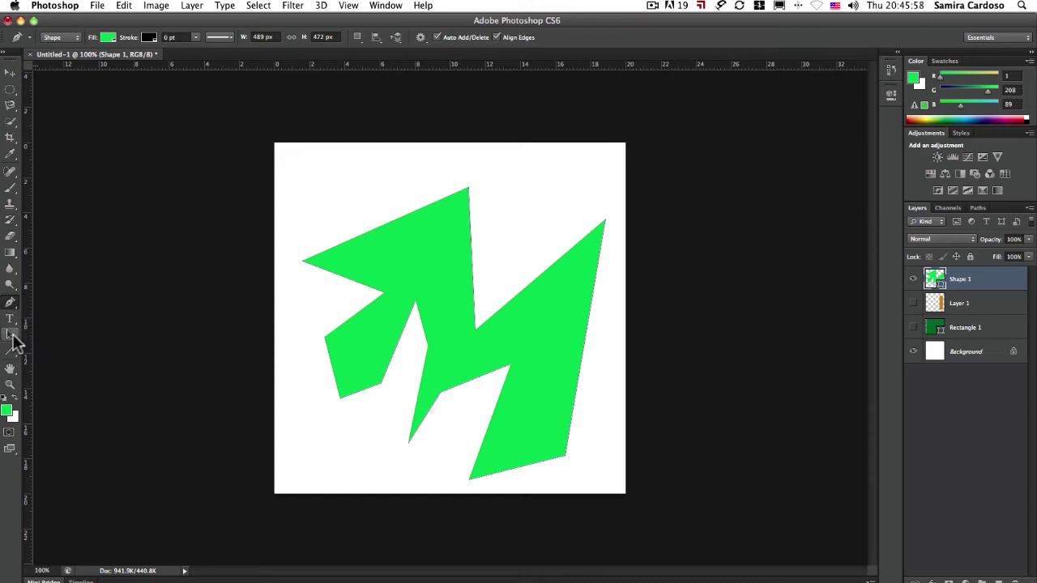
Step: Move the whole bright green shape slightly up and to the right on the canvas with the Path Selection tool
left_click_drag(11, 336, 10, 335)
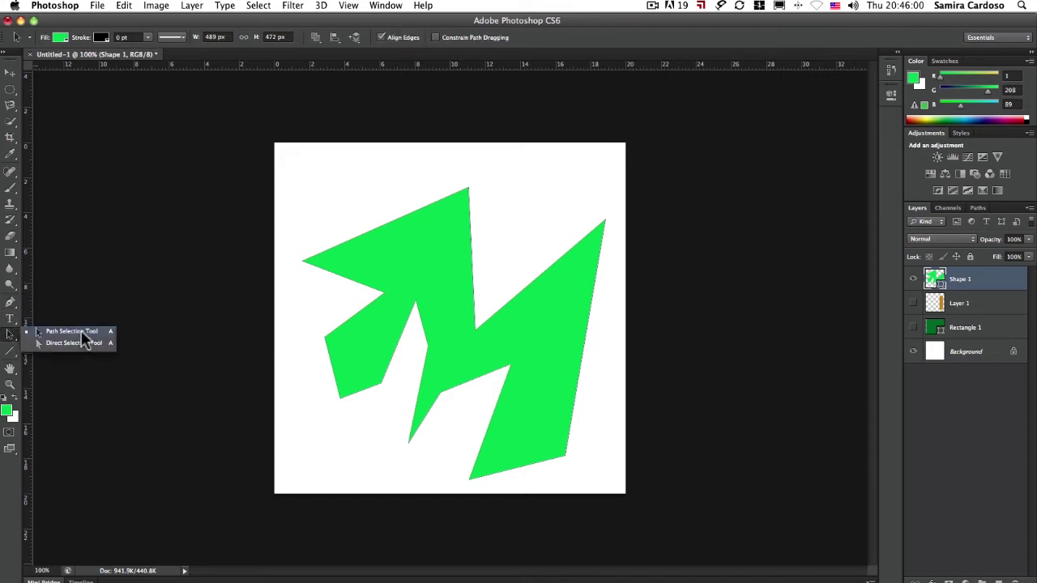
left_click(81, 332)
left_click_drag(416, 259, 435, 283)
Step: Reshape the bright green shape to about 506 by 504 px by moving anchor points on its left side and top with the Direct Selection tool
left_click(11, 335)
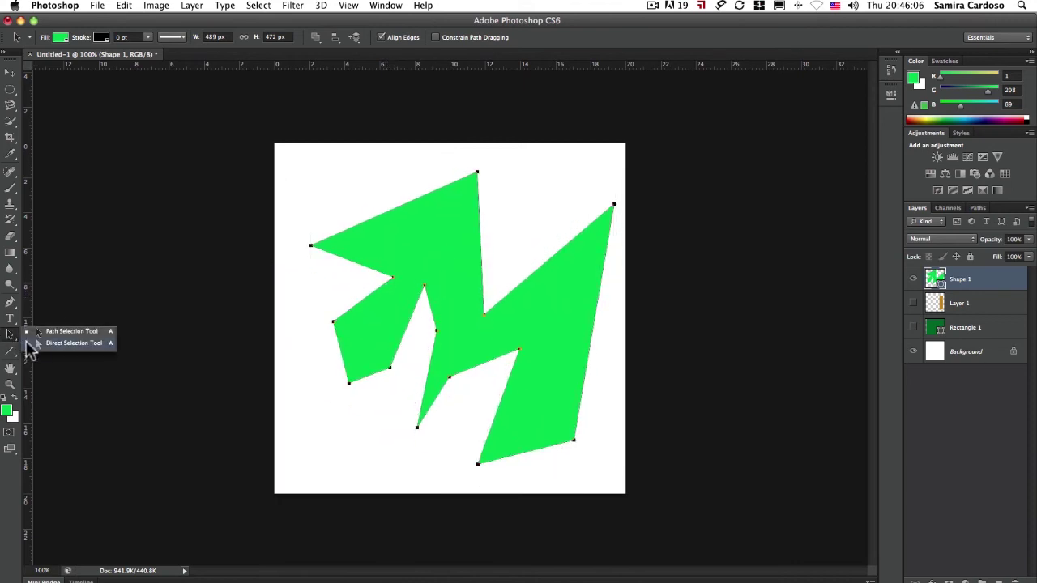
left_click(70, 343)
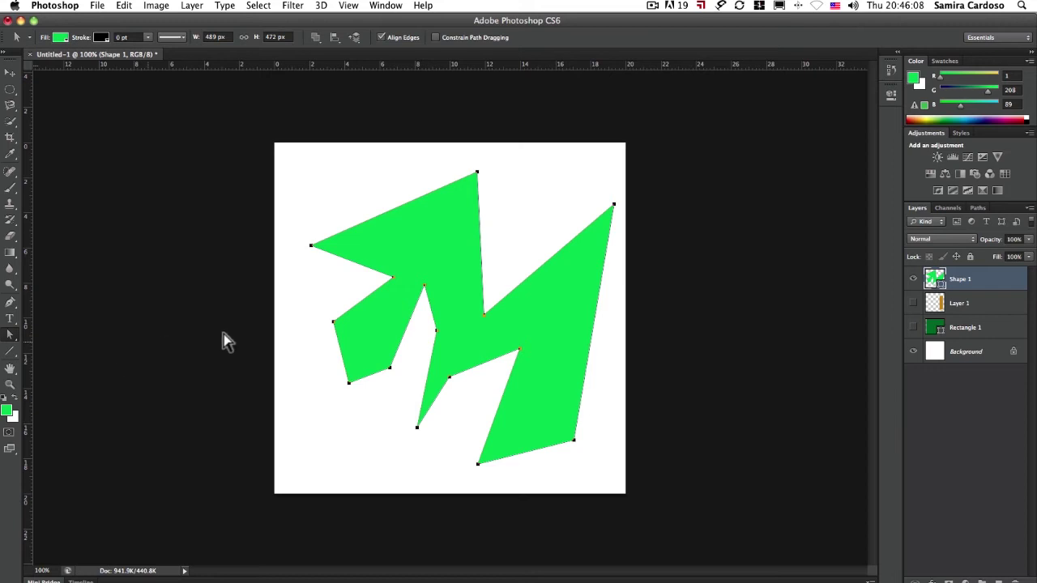
left_click(328, 310)
left_click_drag(333, 322, 302, 311)
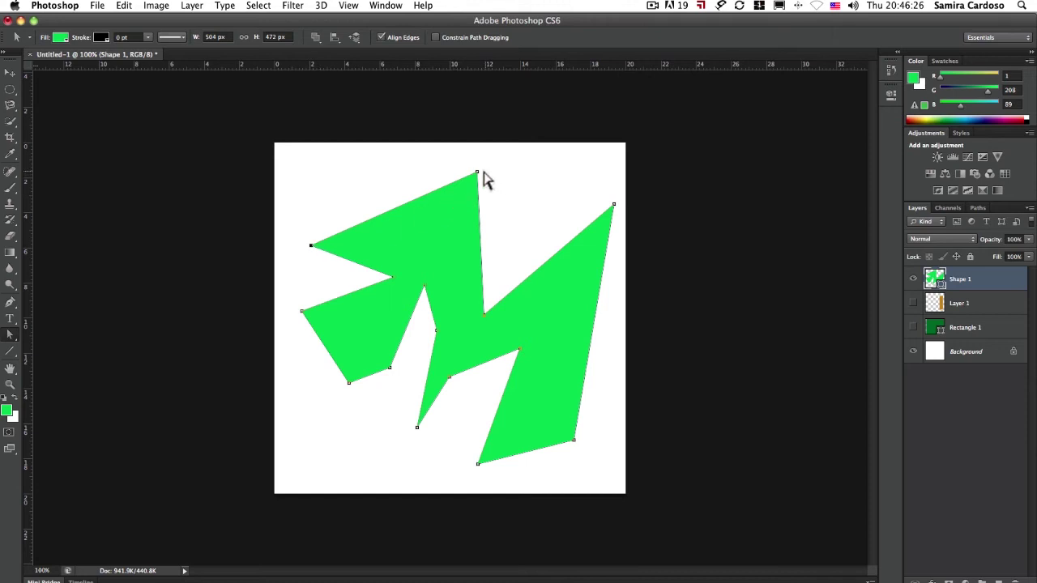
left_click_drag(478, 173, 467, 152)
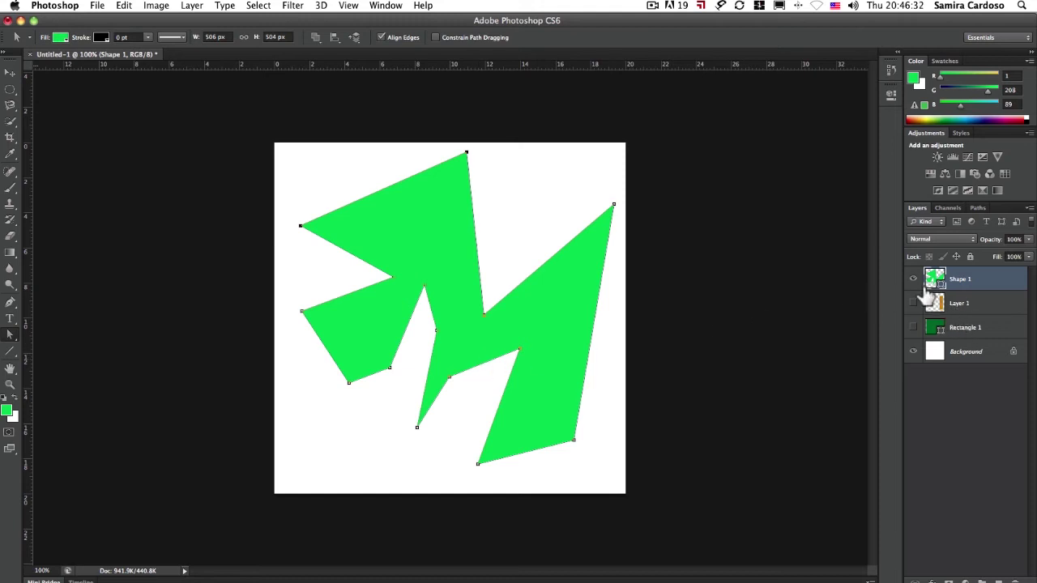
Step: Hide the Shape 1 layer, show and select the Rectangle 1 layer, and view its entry among the paths
left_click(913, 278)
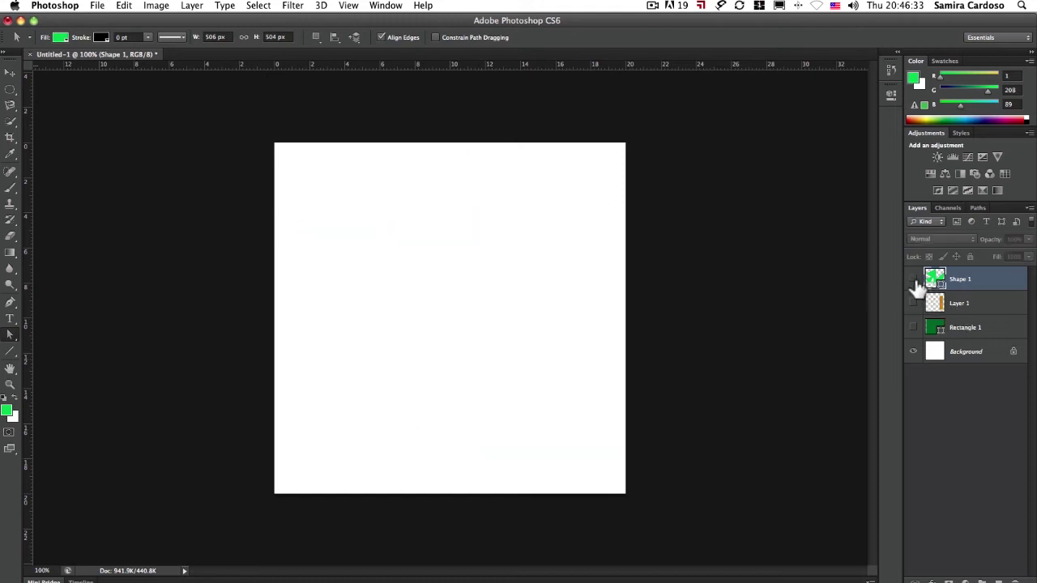
left_click(913, 327)
left_click(962, 327)
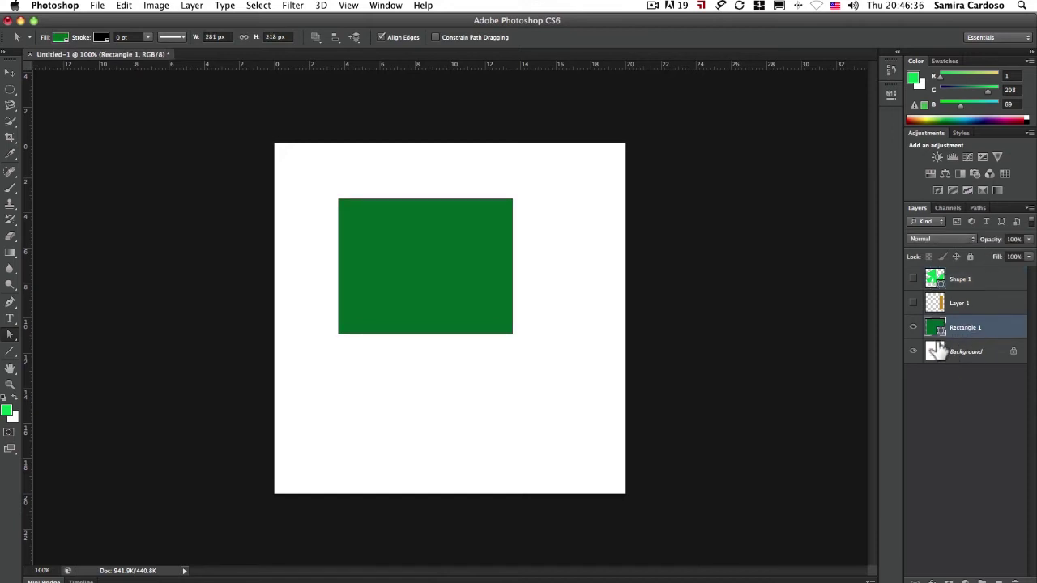
left_click(978, 209)
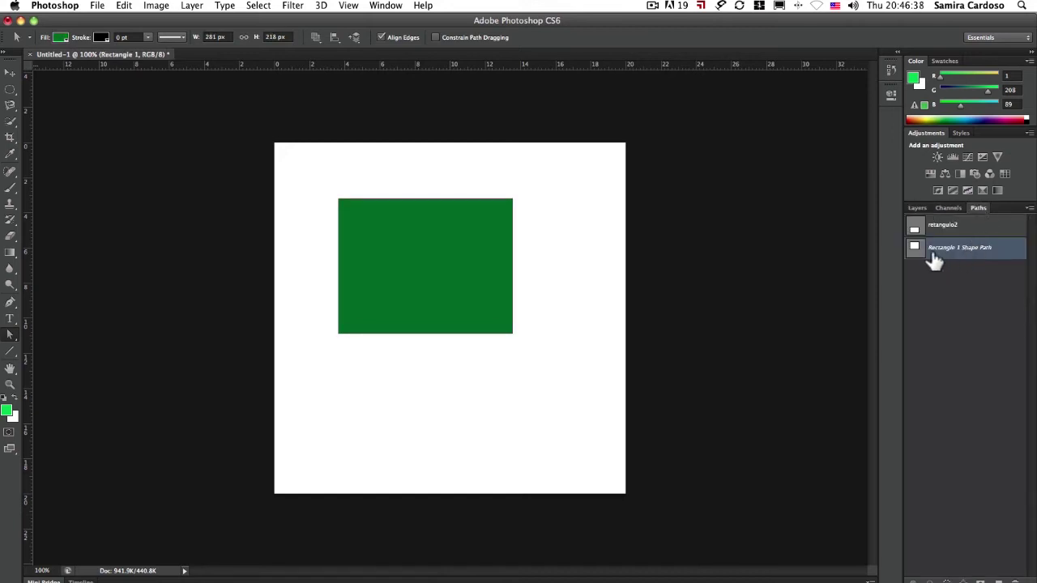
left_click(918, 209)
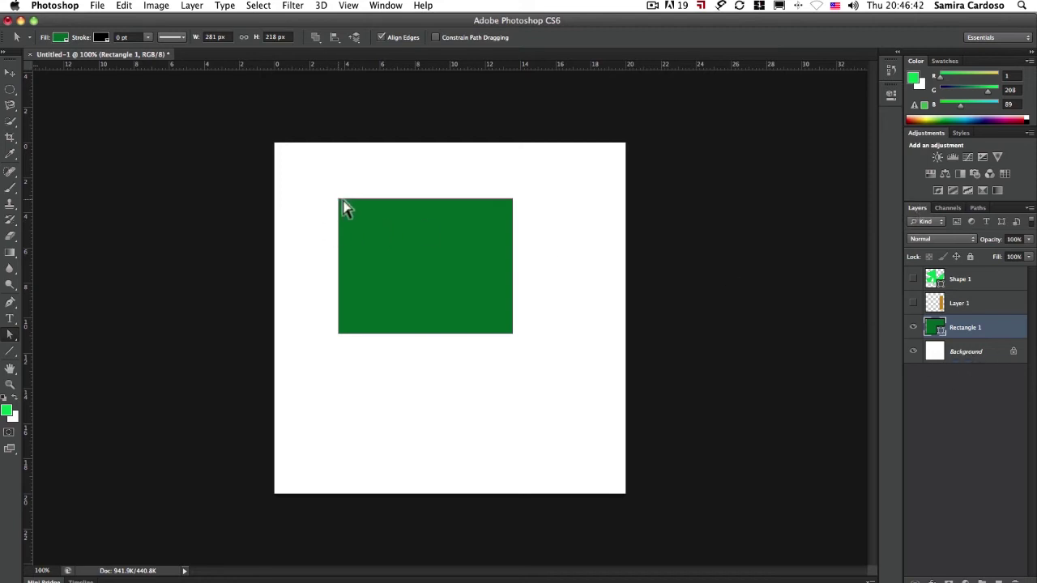
Step: Delete the dark green rectangle's upper-left anchor point to turn it into a triangle, undoing a trial move of that corner first
left_click_drag(340, 200, 302, 170)
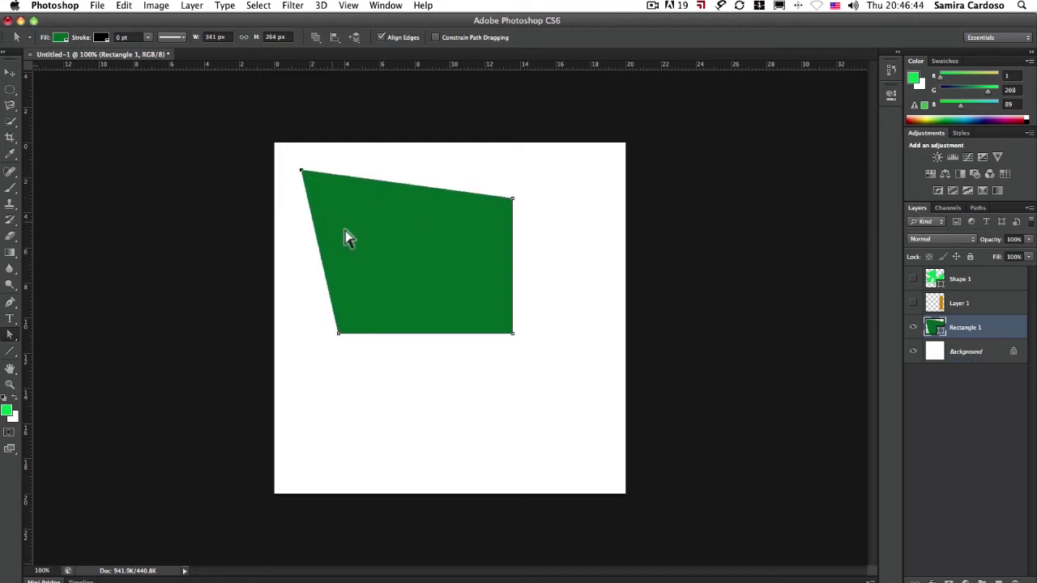
key("super+z")
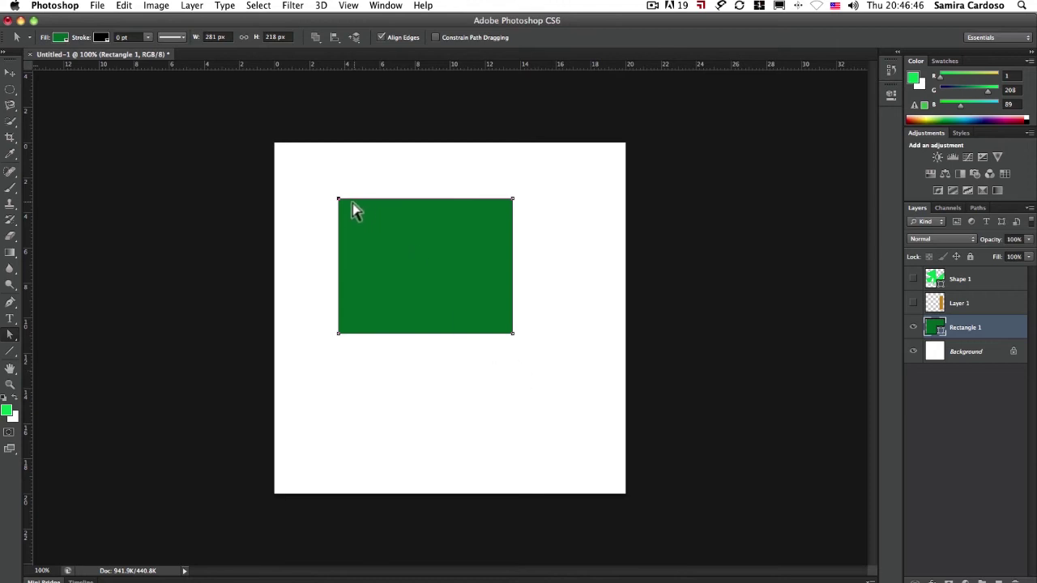
key("Delete")
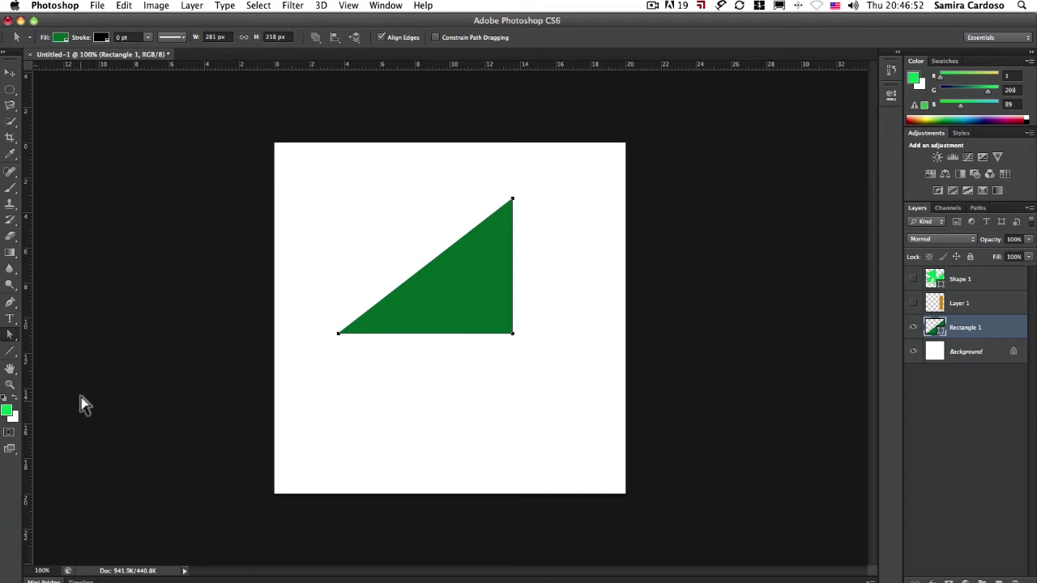
left_click_drag(9, 350, 47, 362)
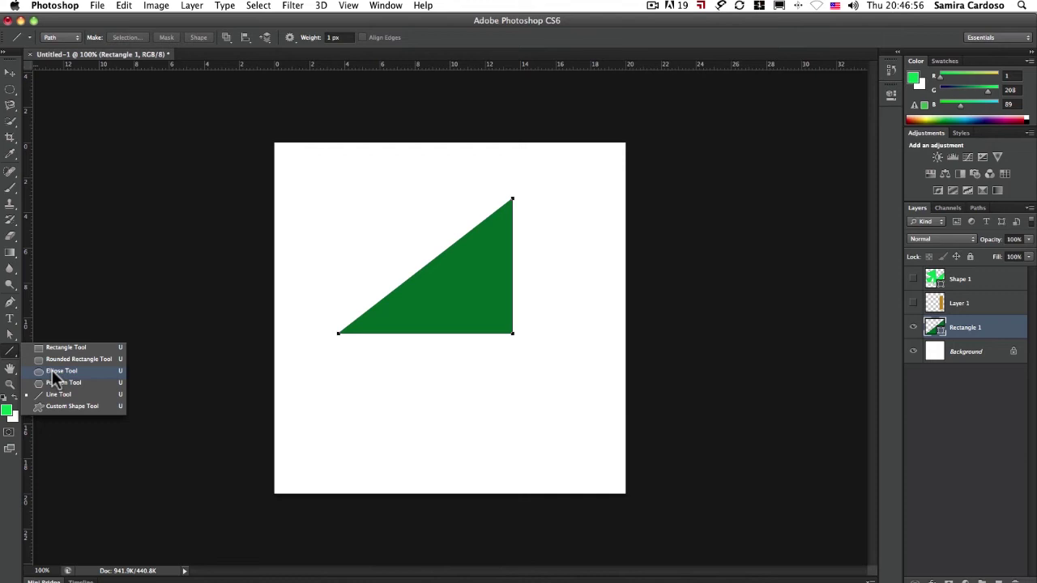
left_click(11, 338)
left_click(10, 335)
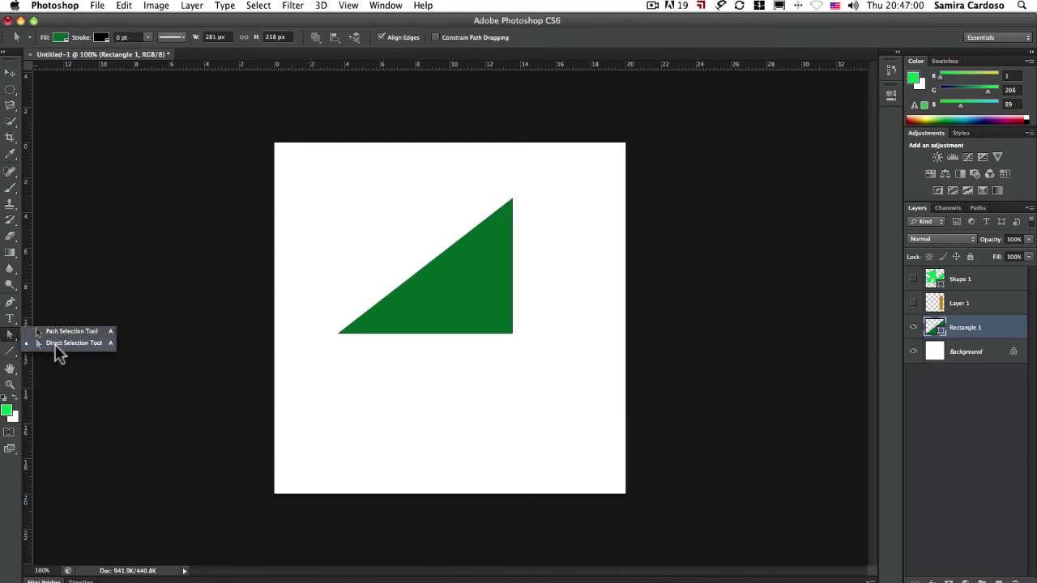
left_click(57, 343)
Step: Reshape the saved retangulo2 path to about 396 by 179 px by moving its upper-right corner outward and its lower-left corner inward
left_click(978, 207)
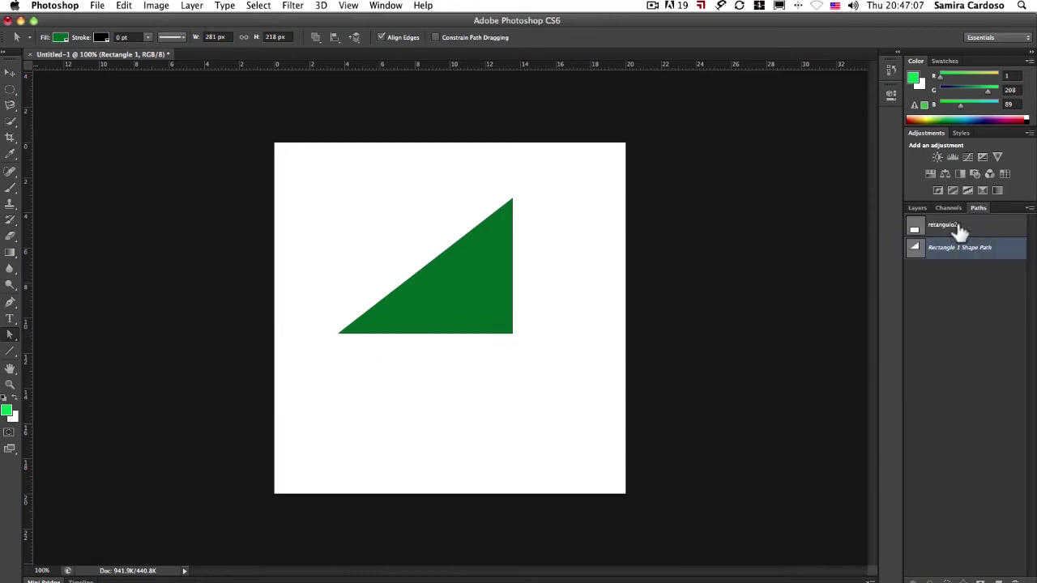
left_click(958, 231)
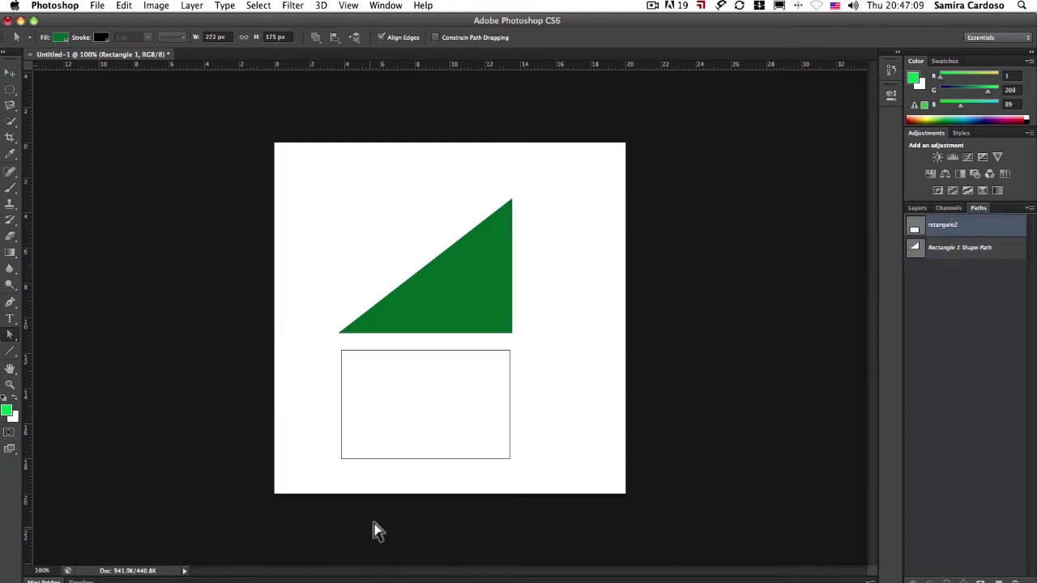
left_click(509, 351)
left_click_drag(511, 351, 586, 351)
left_click_drag(342, 459, 430, 461)
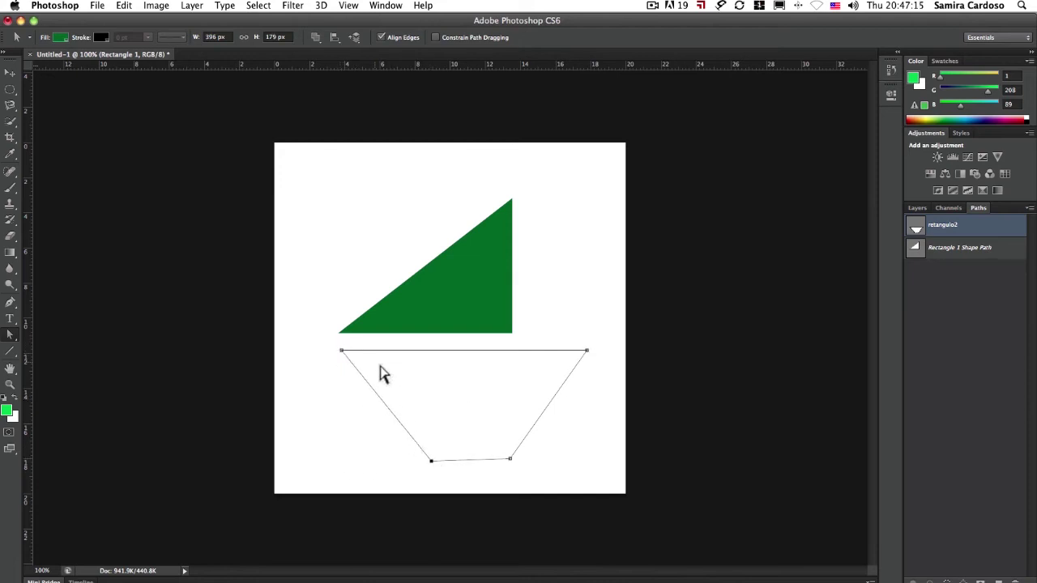
Step: Load the retangulo2 path as a selection
left_click(918, 208)
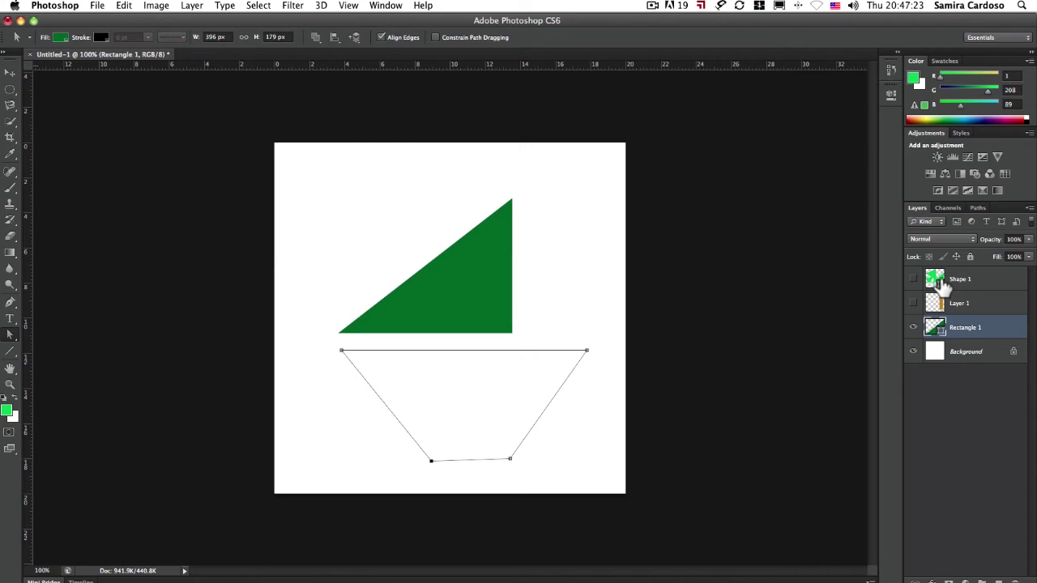
left_click(979, 208)
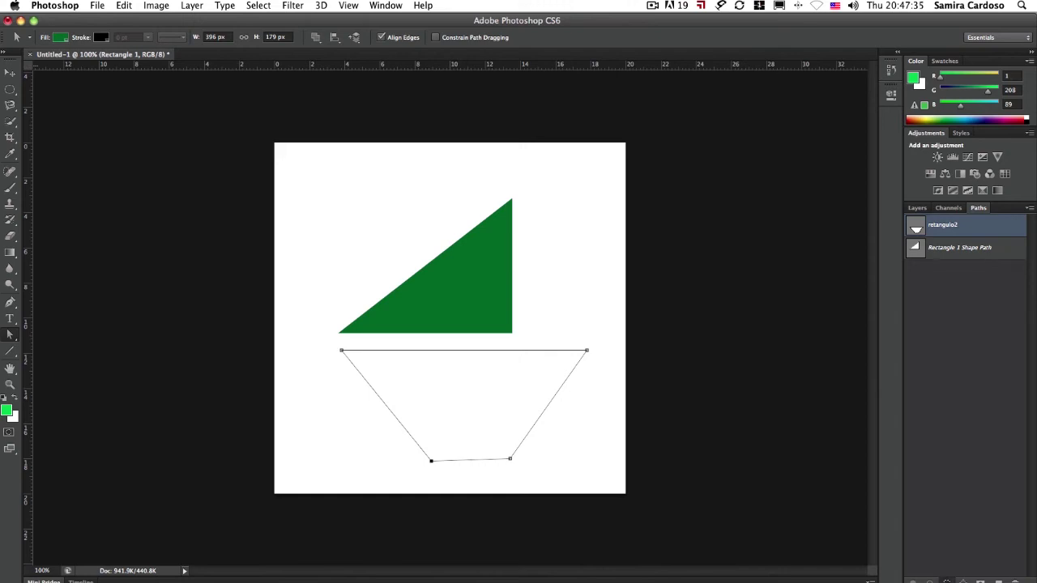
left_click(946, 581)
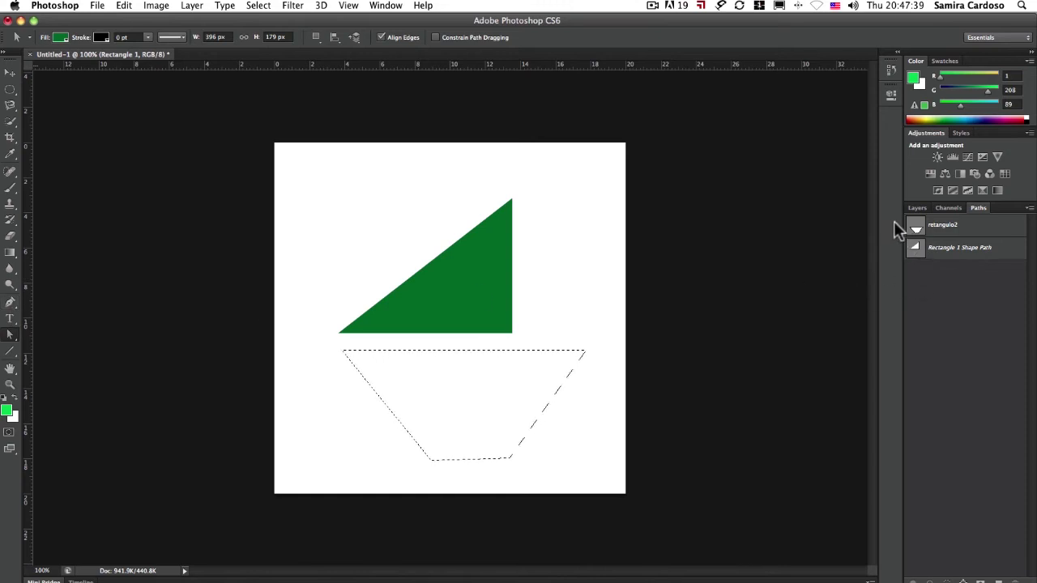
Step: Show and select Layer 1, and fill the empty part of the trapezoid selection with the bright green foreground color using the Paint Bucket tool
left_click(917, 208)
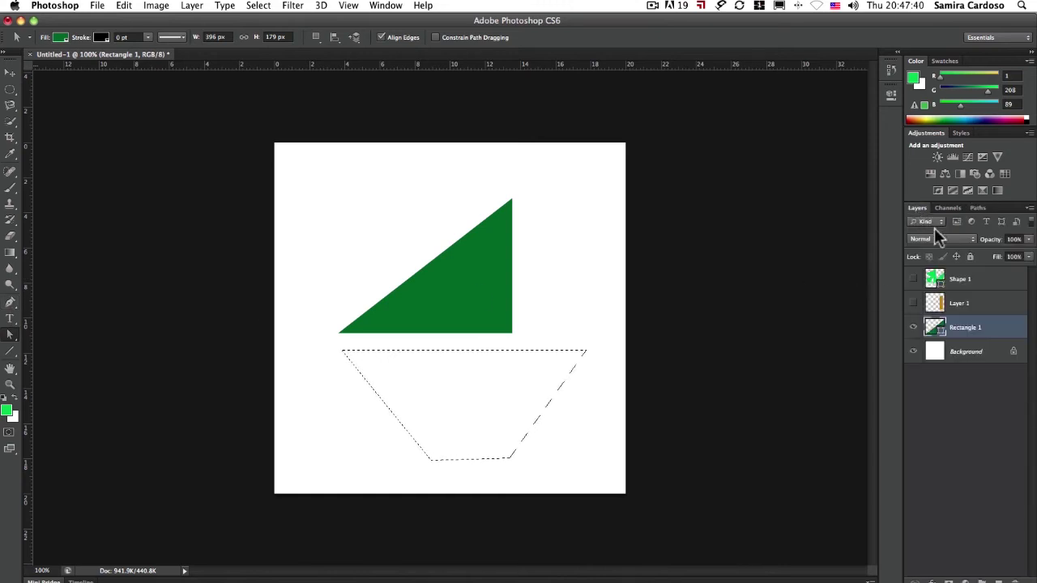
left_click(914, 303)
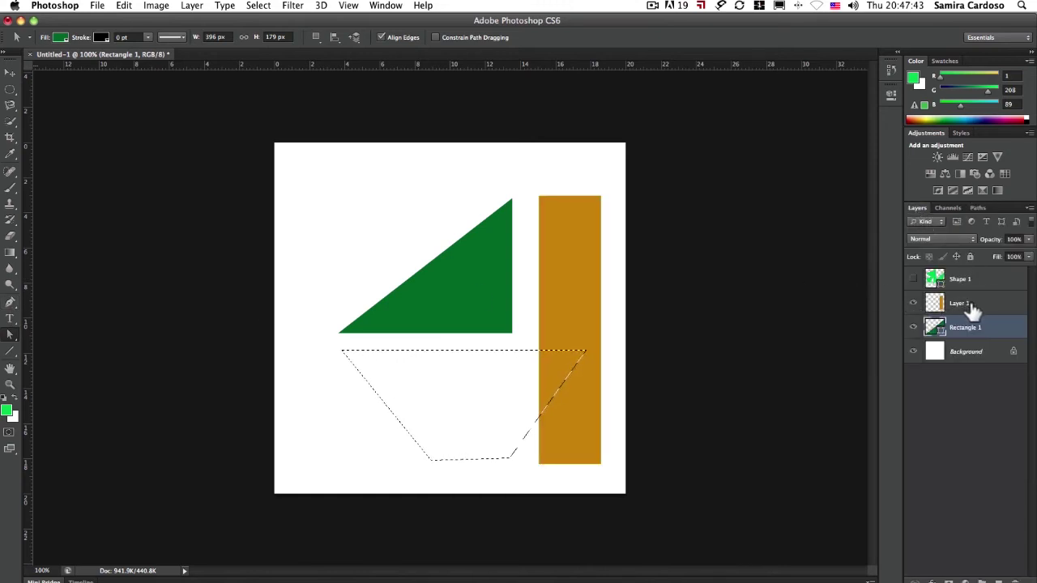
left_click(968, 306)
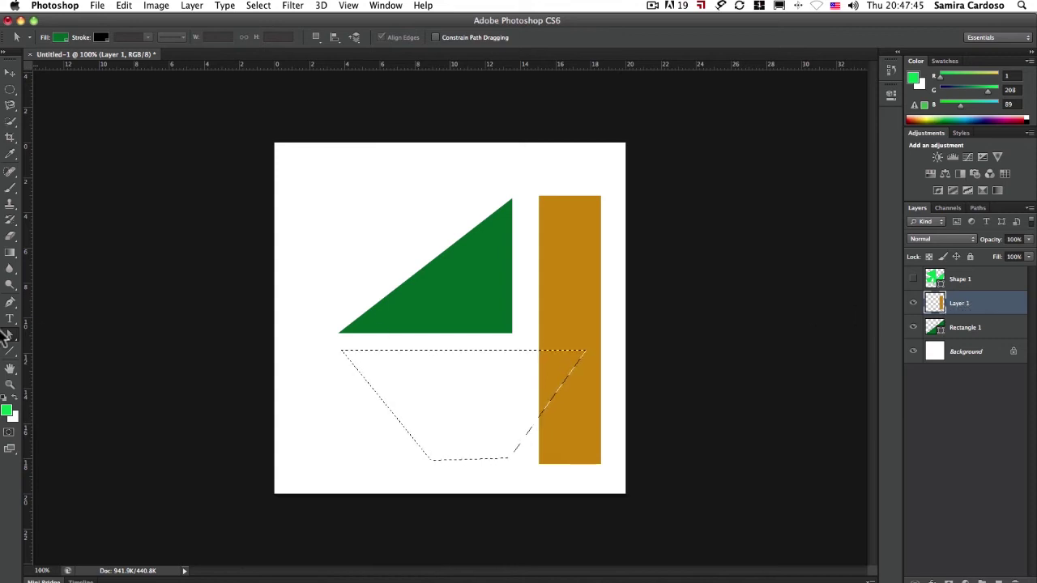
left_click_drag(10, 252, 53, 260)
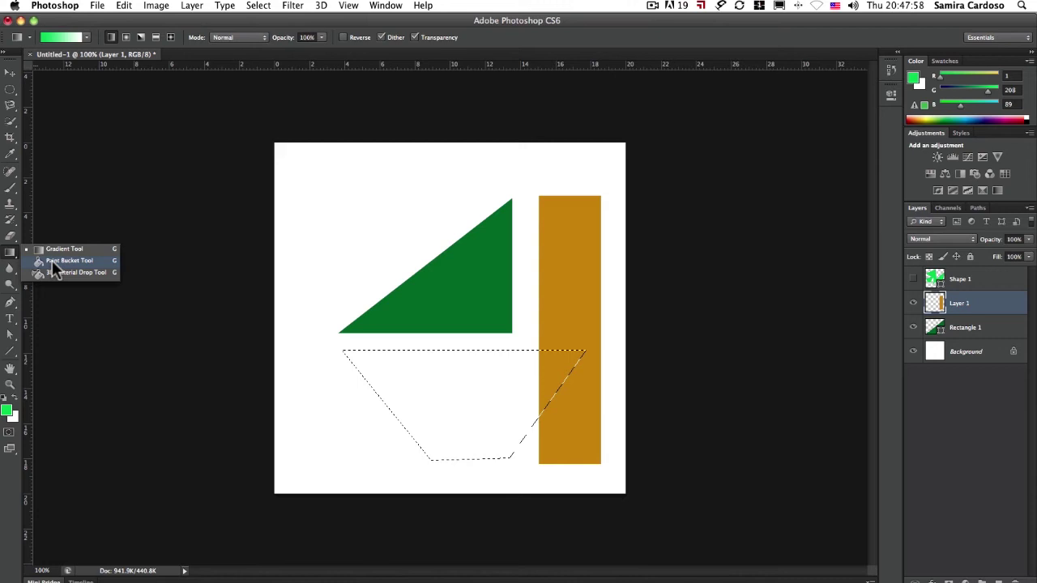
left_click(52, 260)
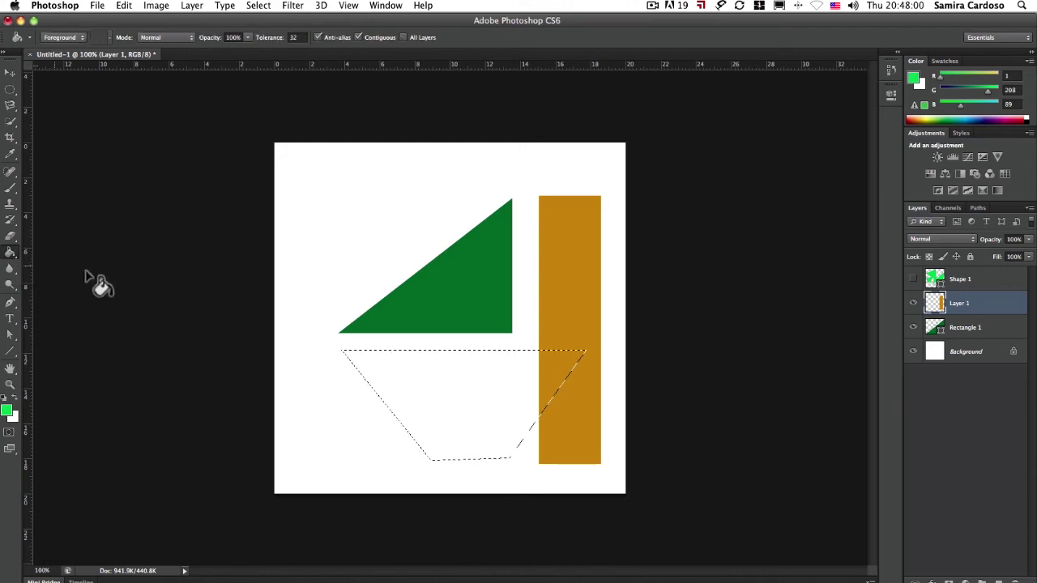
left_click(438, 395)
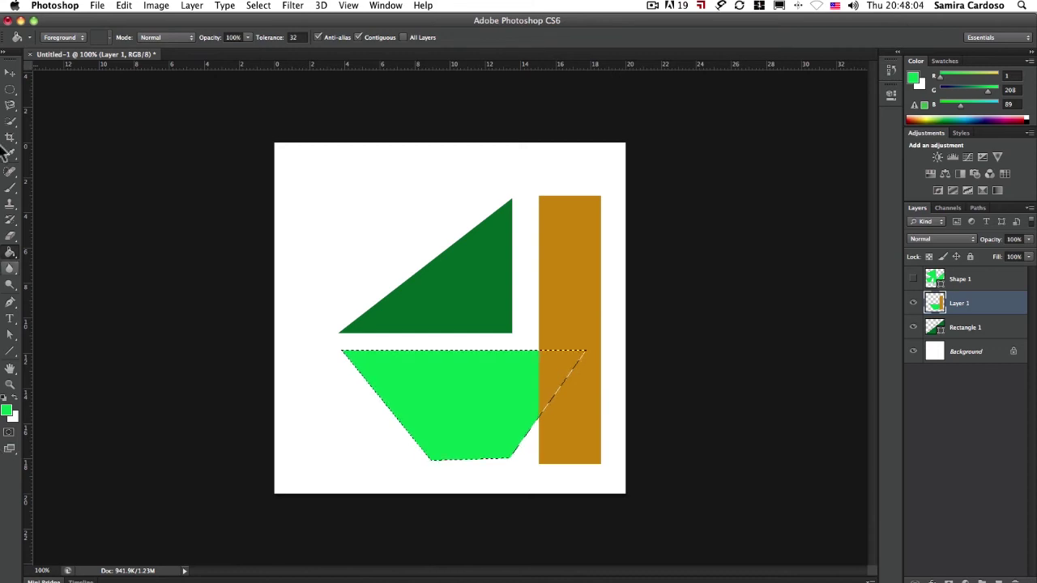
Step: Deselect and move Layer 1's artwork slightly down and to the left, and display the retangulo2 path against it
left_click(10, 73)
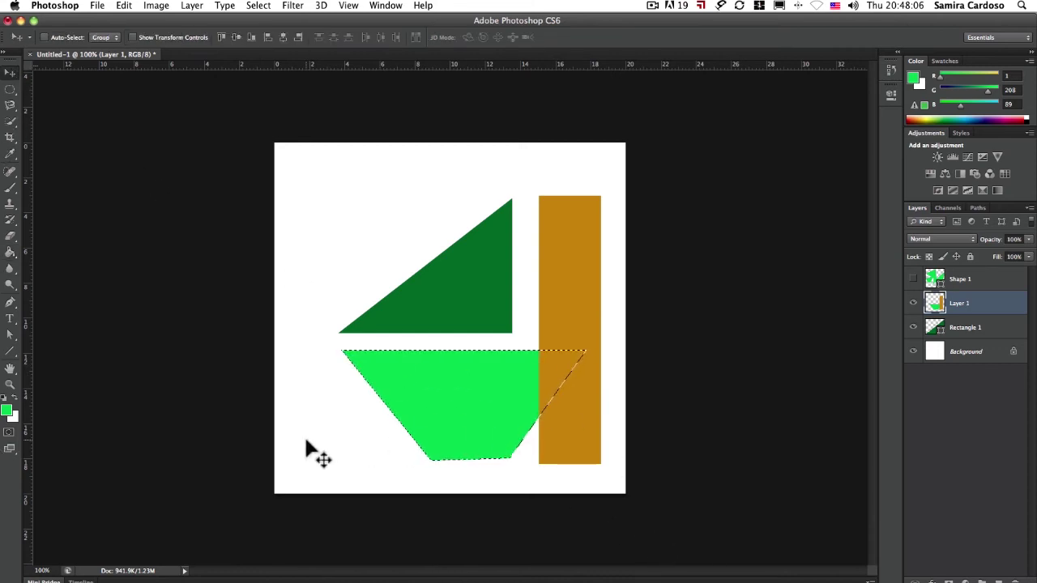
key("super+d")
mouse_move(487, 388)
left_mouse_down()
mouse_move(410, 405)
mouse_move(479, 412)
mouse_move(482, 402)
left_mouse_up()
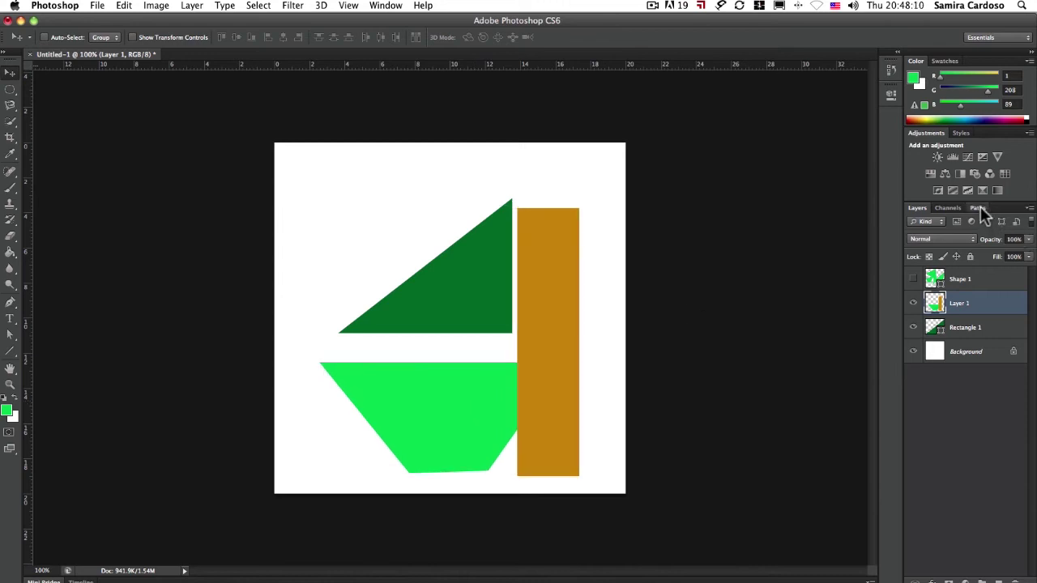
left_click(978, 208)
left_click(967, 229)
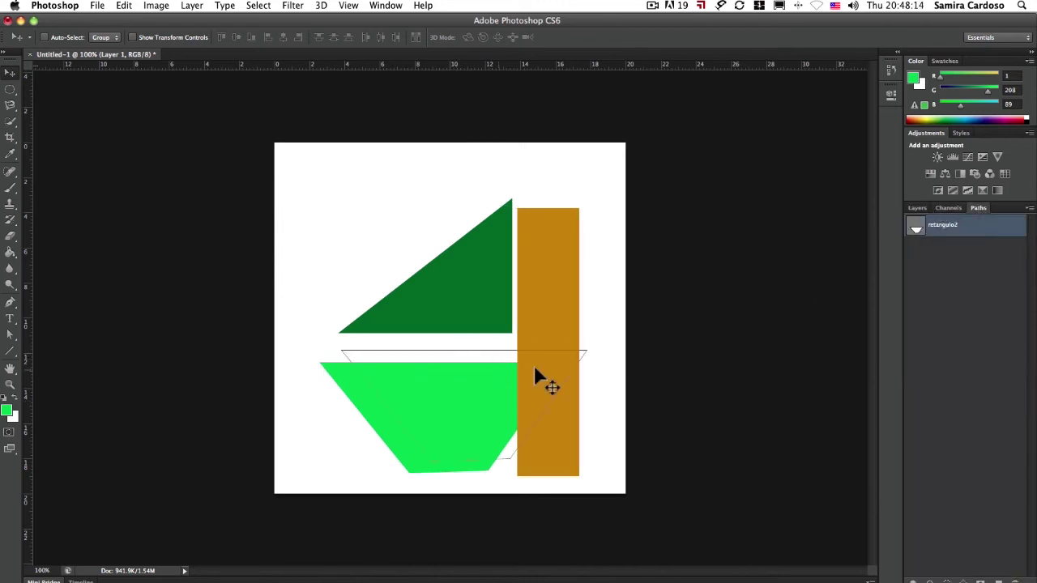
Step: Move Layer 1's artwork up and to the right so the green fill nearly matches the retangulo2 outline, and compare the path and layer entries
left_click(917, 207)
left_click_drag(450, 414, 470, 396)
left_click(979, 208)
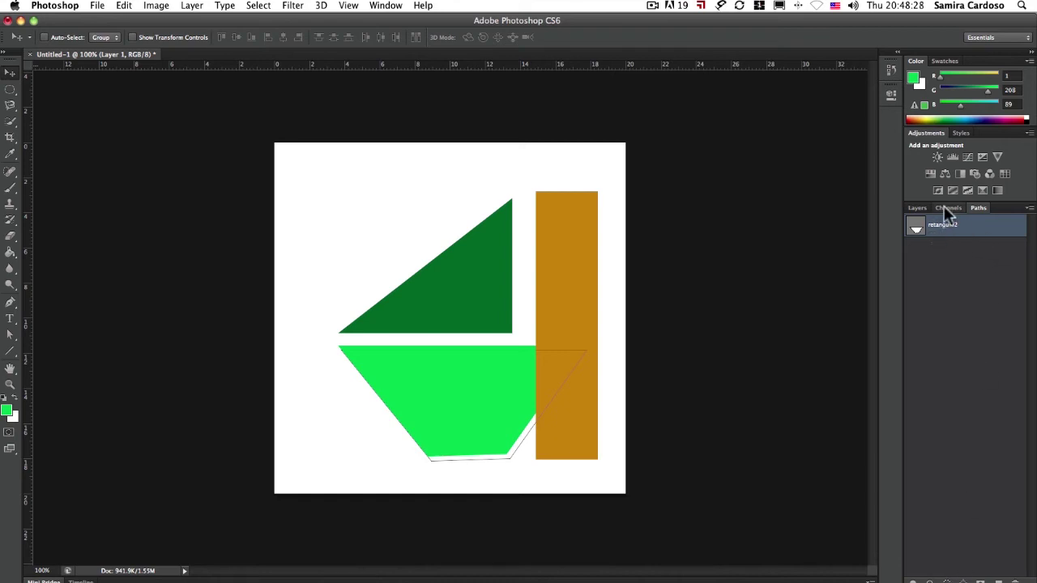
left_click(916, 208)
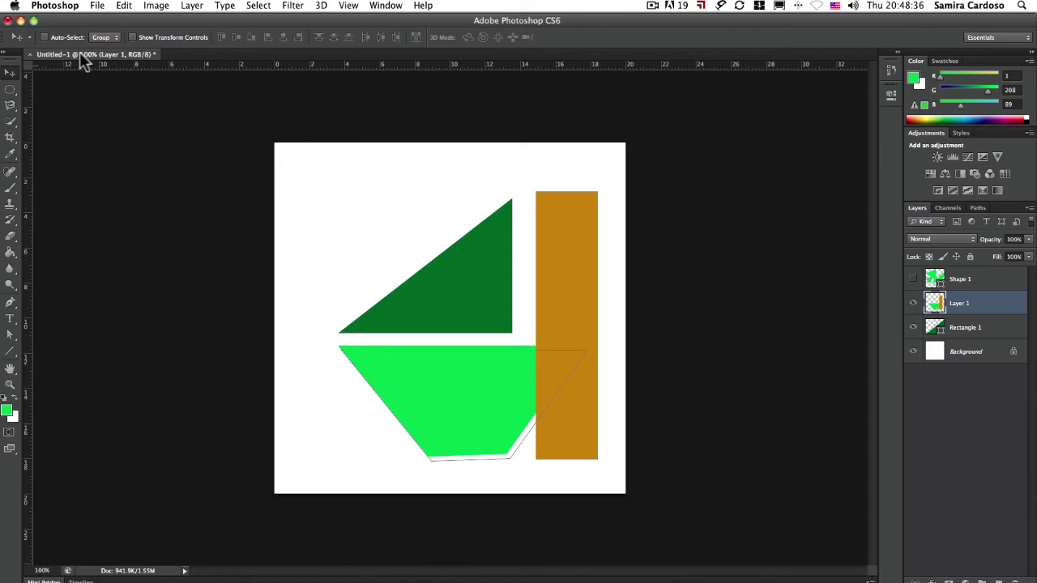
Step: Close the Untitled-1 document without saving it and open the recent image Pato.jpg from the Desktop imagens folder
left_click(30, 54)
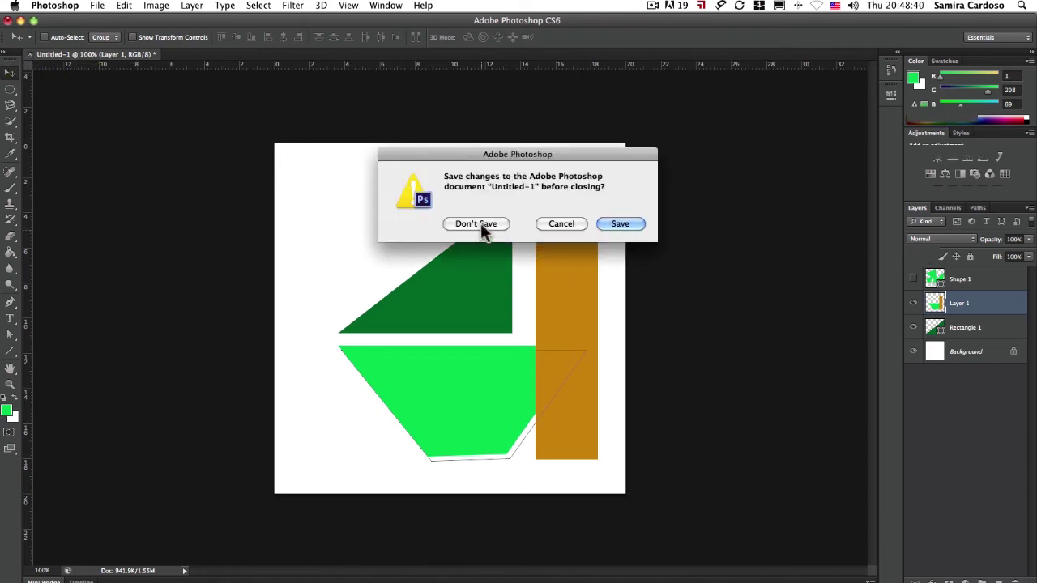
left_click(480, 224)
left_click(96, 5)
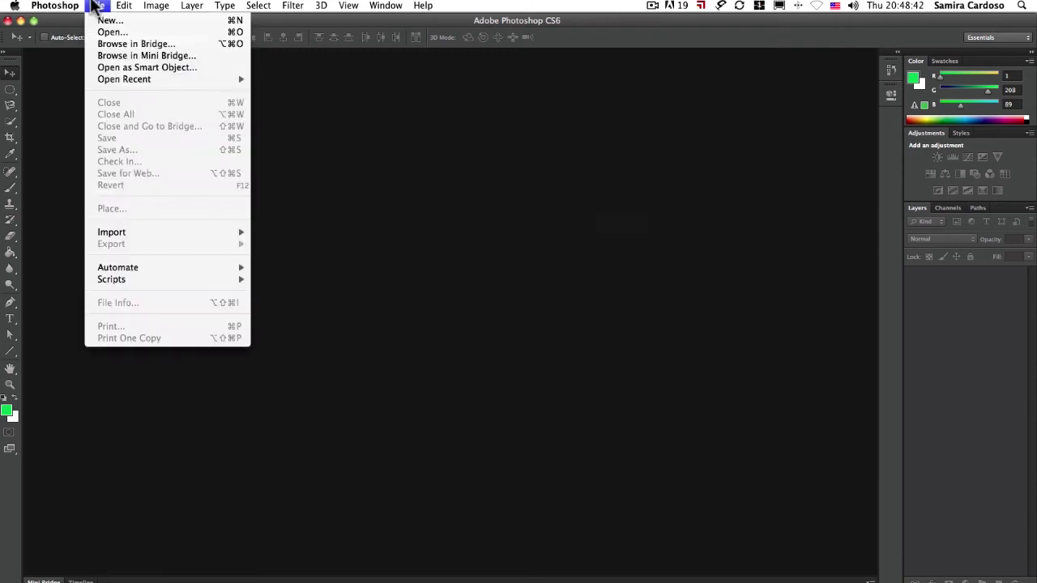
mouse_move(127, 75)
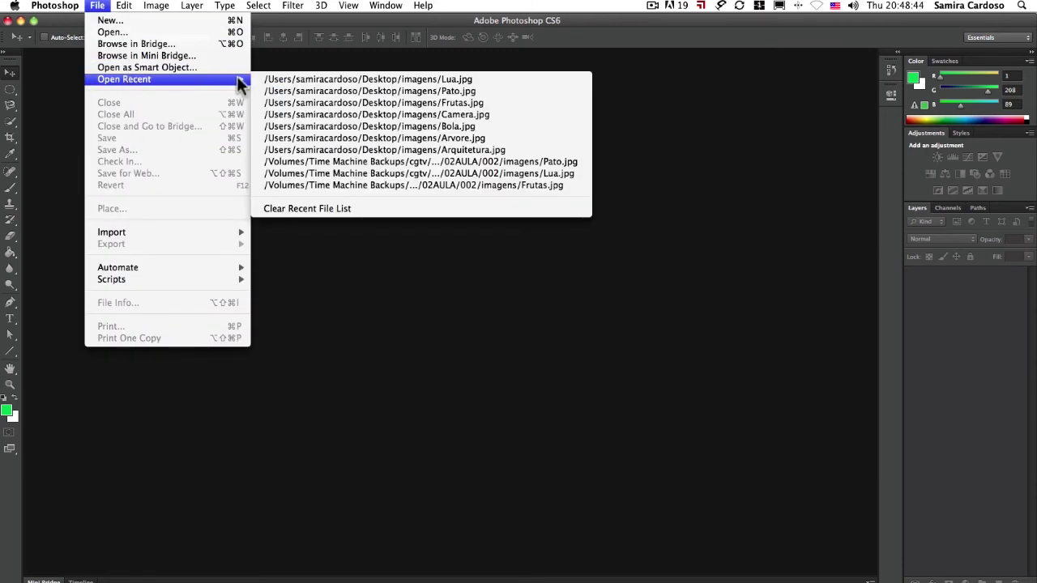
left_click(326, 90)
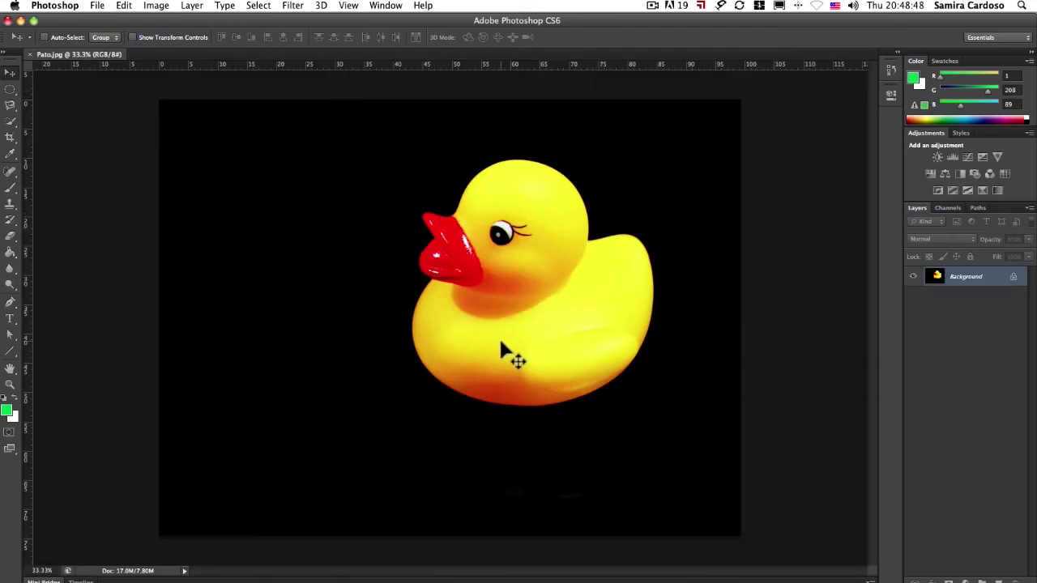
Step: Set the Pen tool to Path mode and start a path where the lower beak meets the body, curving it to the beak's outermost edge
left_click(11, 305)
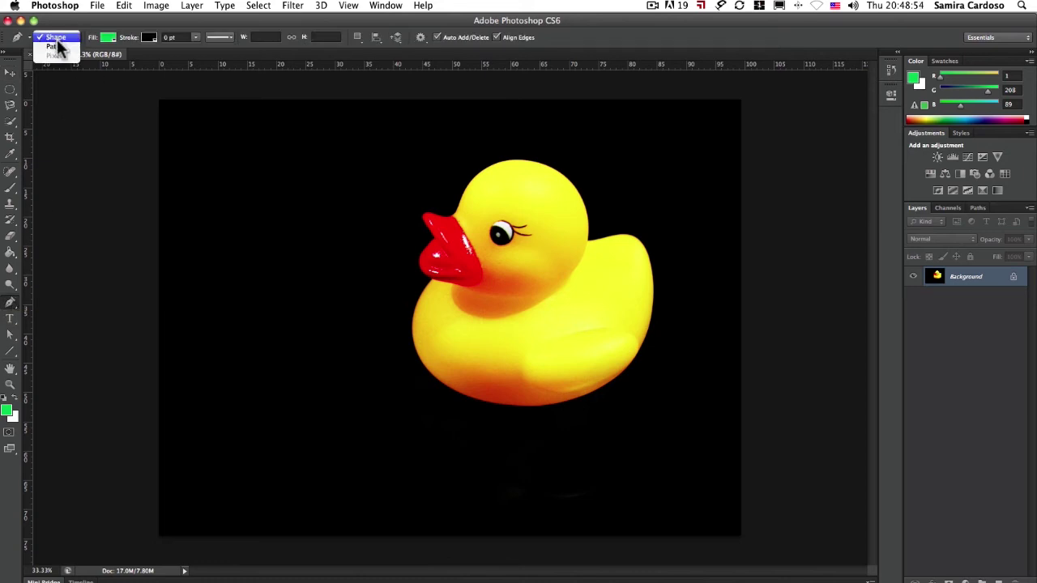
left_click(56, 46)
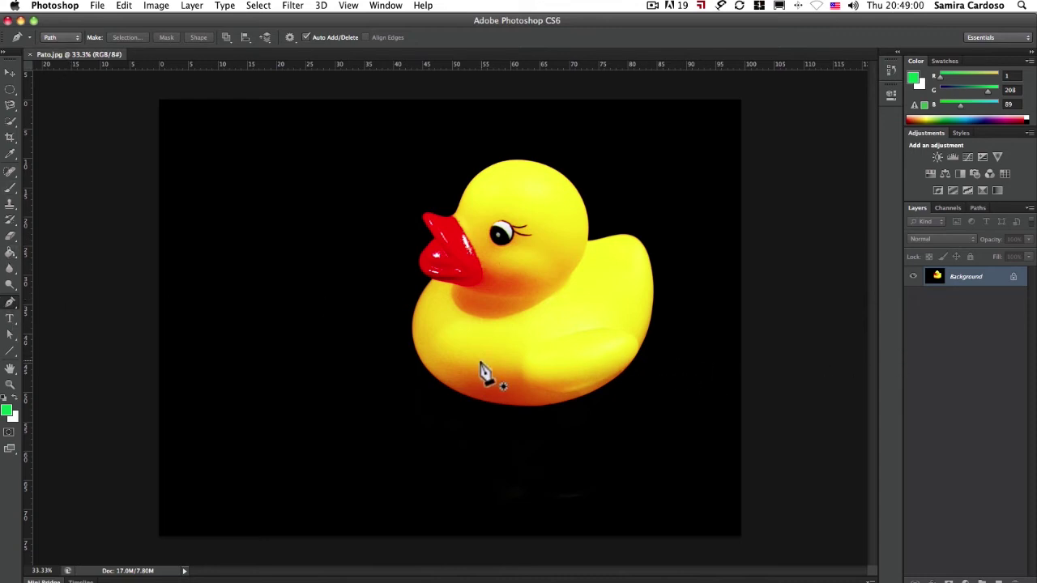
left_click(469, 321)
left_click(469, 320)
left_click(469, 321)
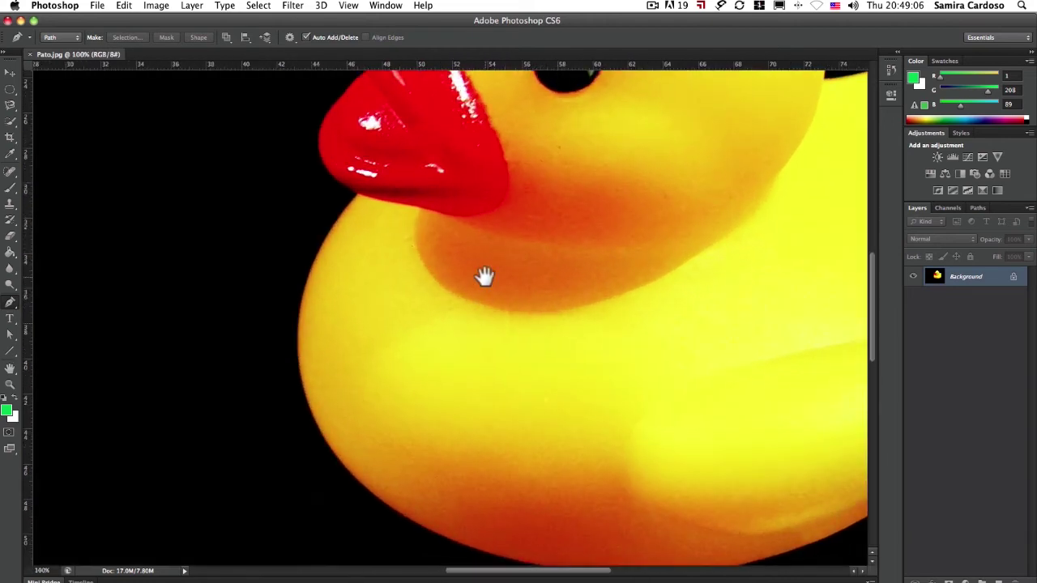
left_click_drag(484, 277, 456, 377)
left_click_drag(382, 342, 369, 369)
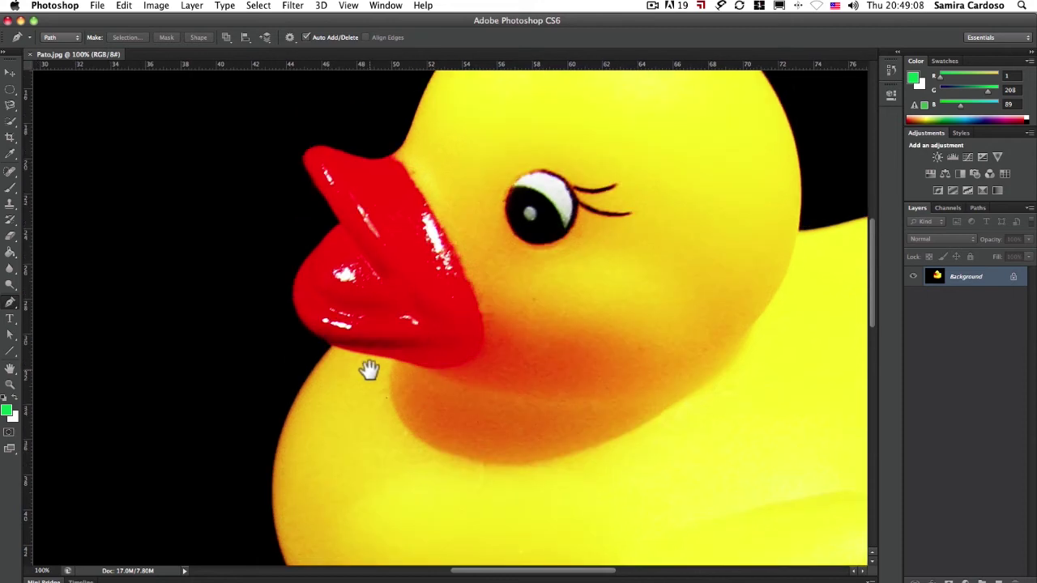
left_click(364, 361)
left_click_drag(308, 349, 398, 467)
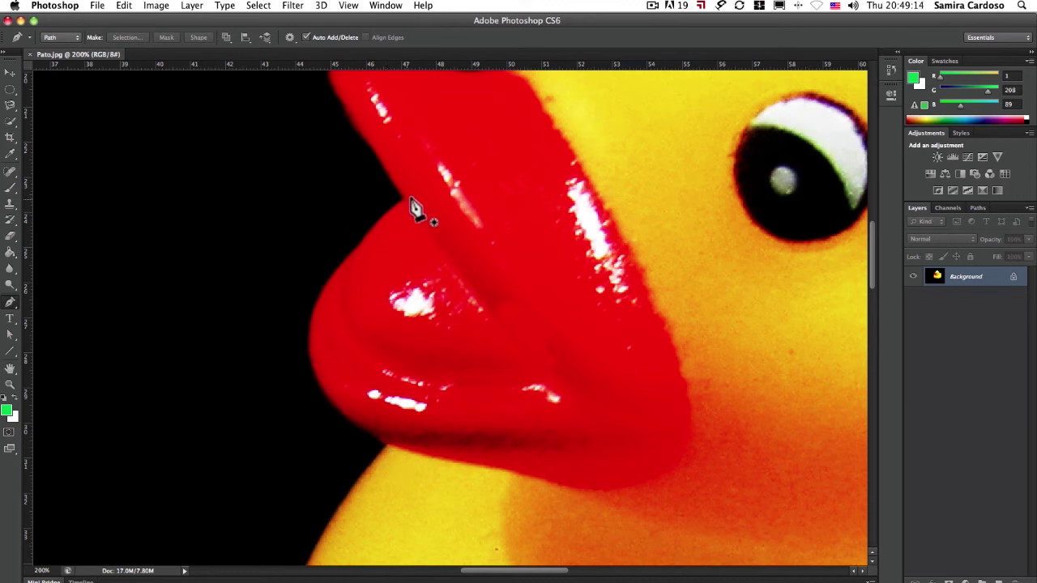
left_click(385, 448)
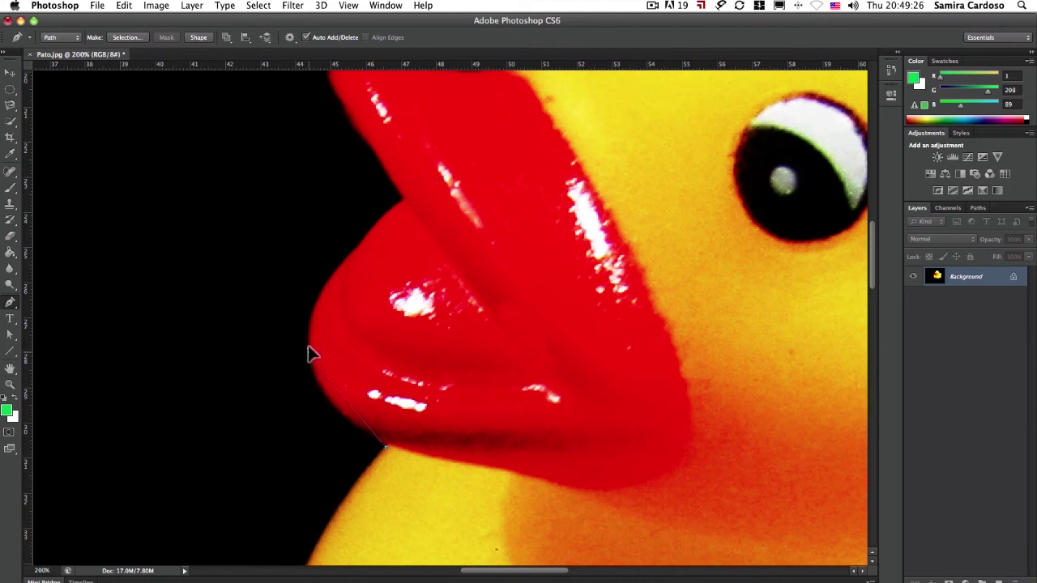
left_click_drag(307, 309, 304, 293)
left_click_drag(302, 290, 302, 287)
Step: Continue the path along the lower beak into the mouth notch, around the upper beak's tip and along its upper edge
scroll(308, 299, "up", 8)
scroll(311, 316, "right", 3)
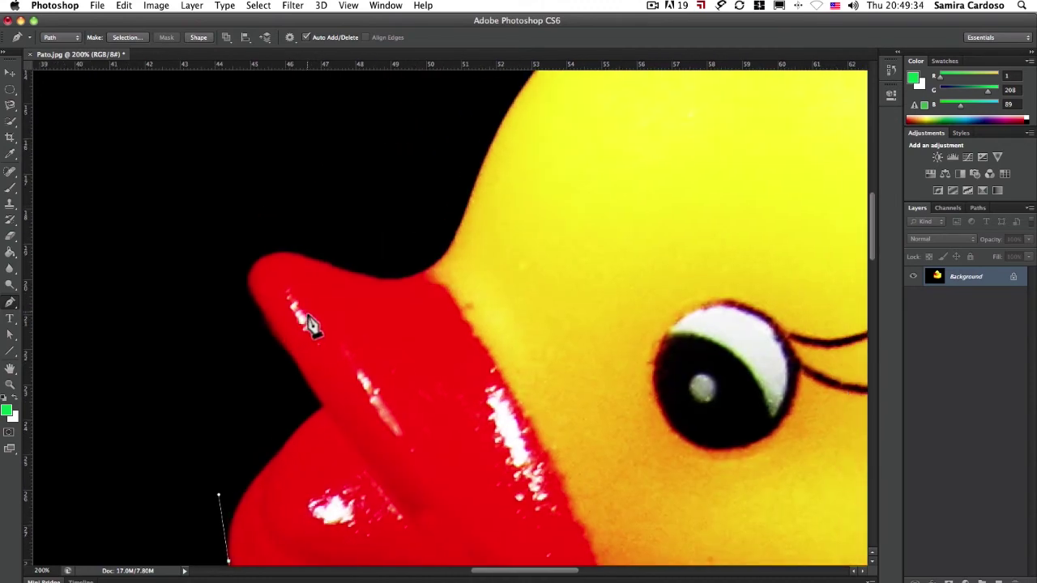
left_click_drag(303, 374, 390, 256)
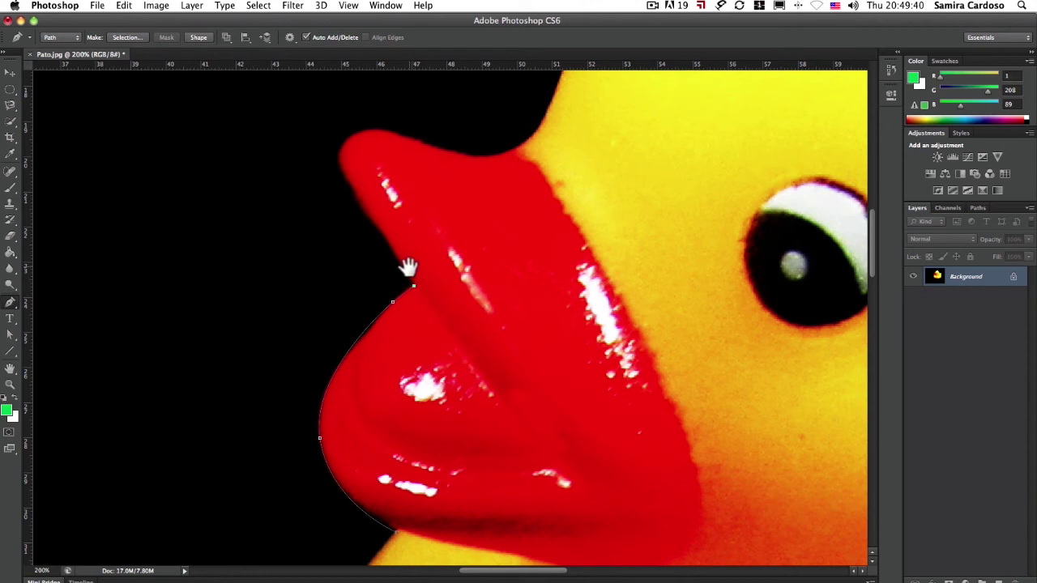
left_click_drag(408, 266, 440, 389)
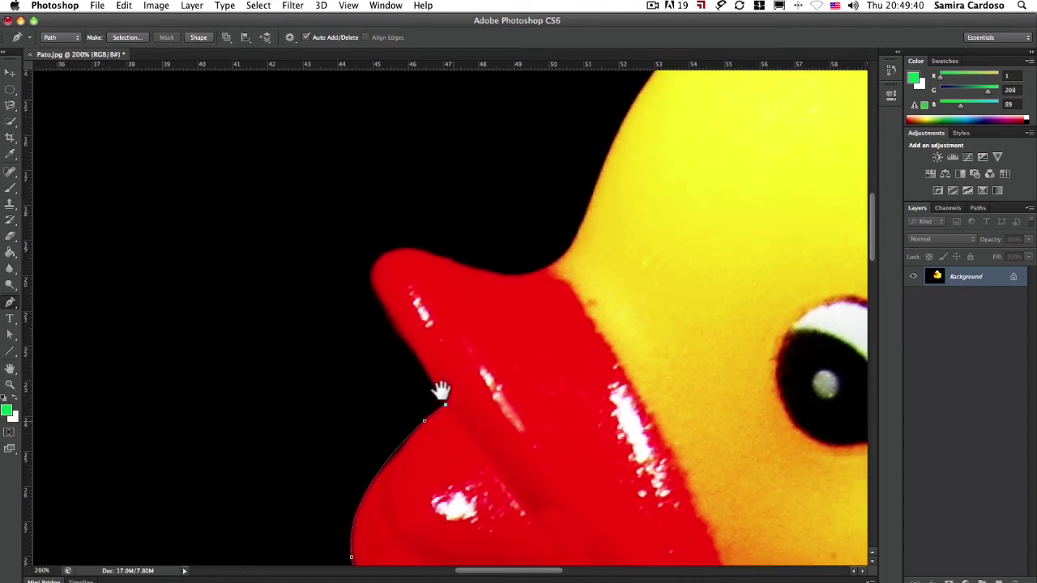
left_click(372, 290)
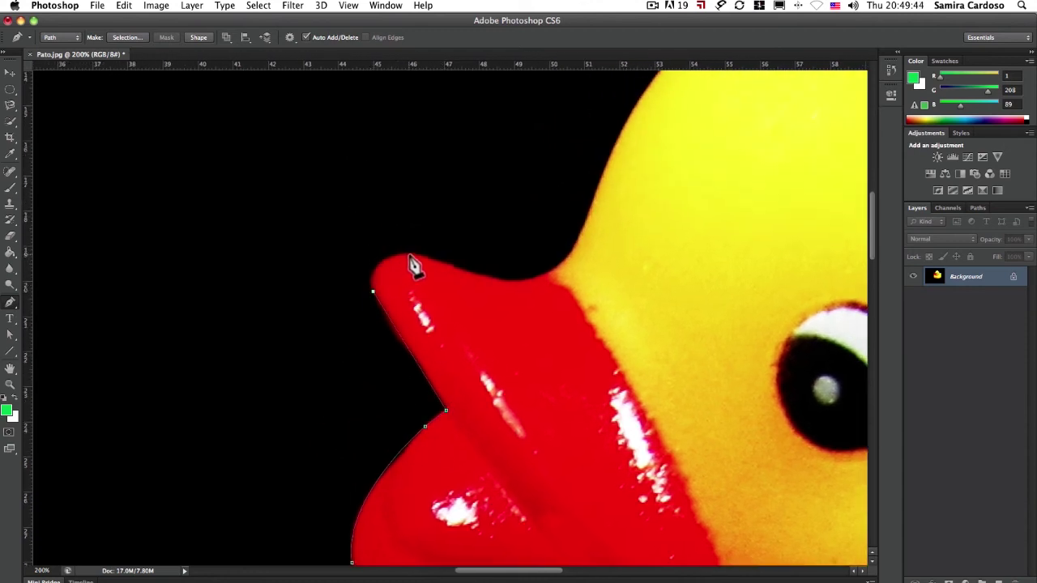
left_click_drag(411, 256, 445, 241)
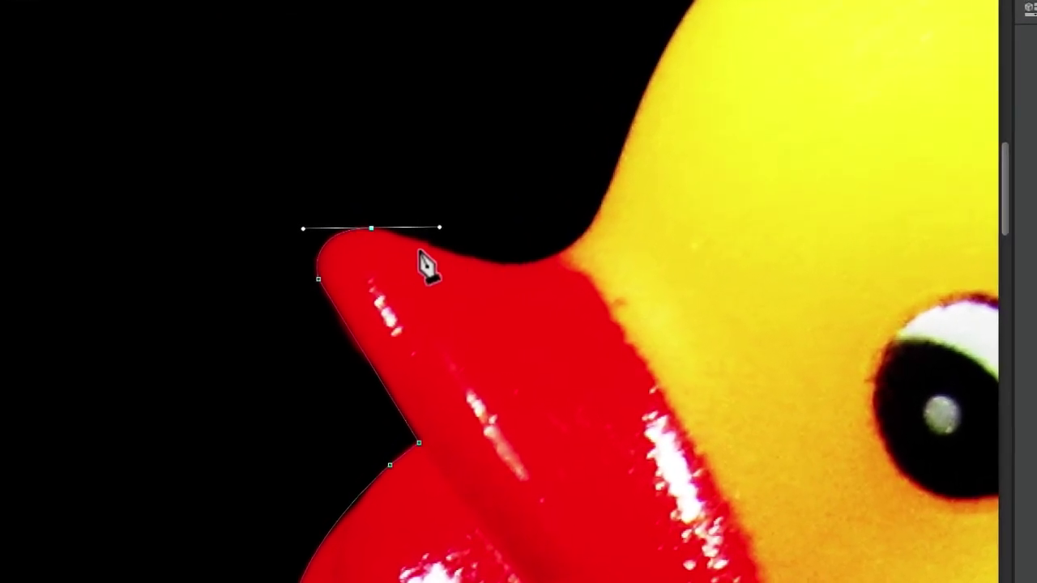
left_click(468, 255)
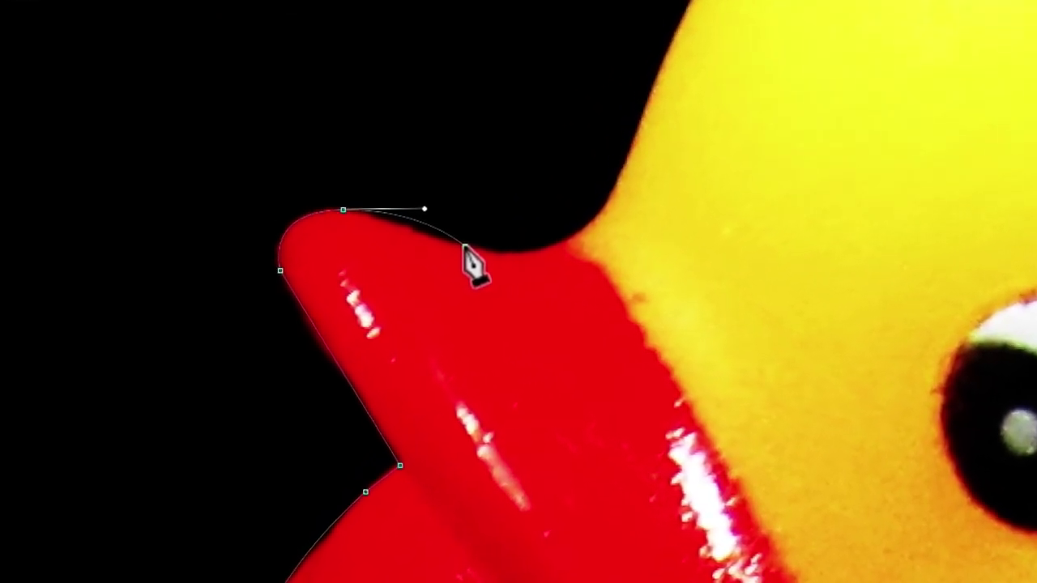
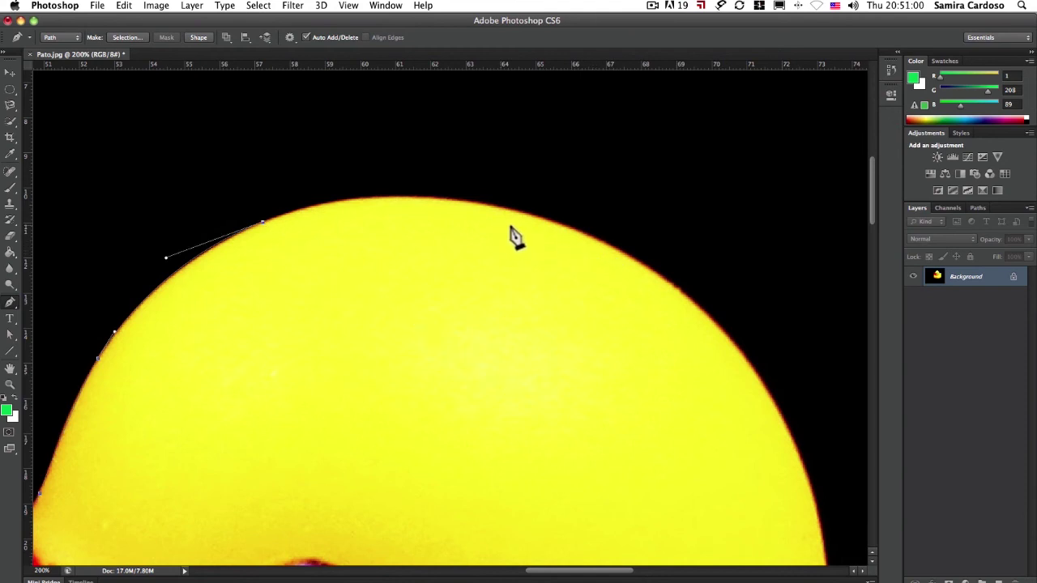
Step: Continue the path with smooth curves over the crown and down the back of the duck's head to where it meets the body
left_click_drag(483, 205, 640, 234)
left_click_drag(546, 290, 393, 255)
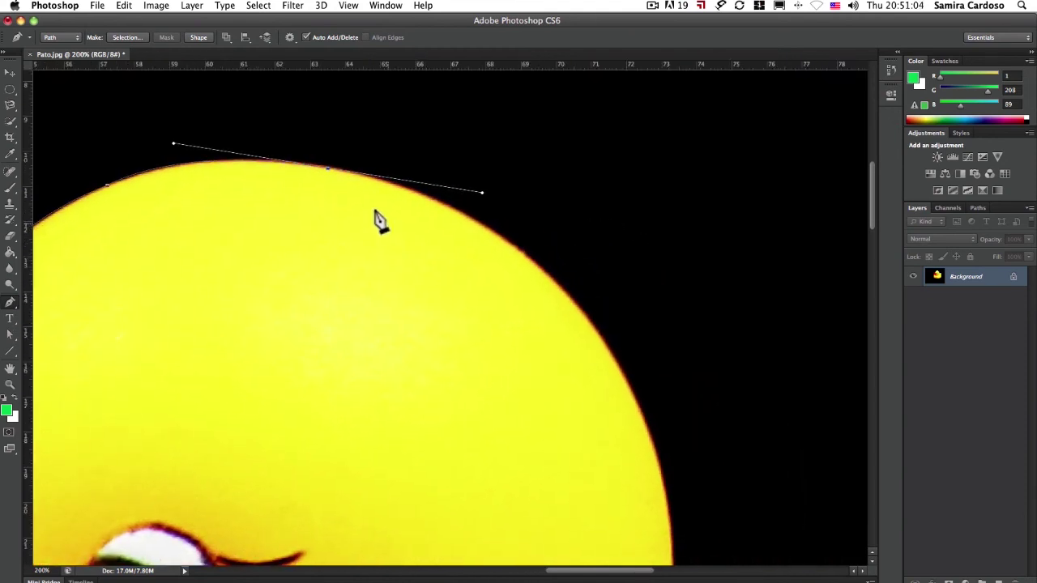
left_click_drag(516, 320, 470, 271)
left_click_drag(595, 357, 653, 481)
left_click(632, 405, "alt")
left_click_drag(607, 405, 615, 357)
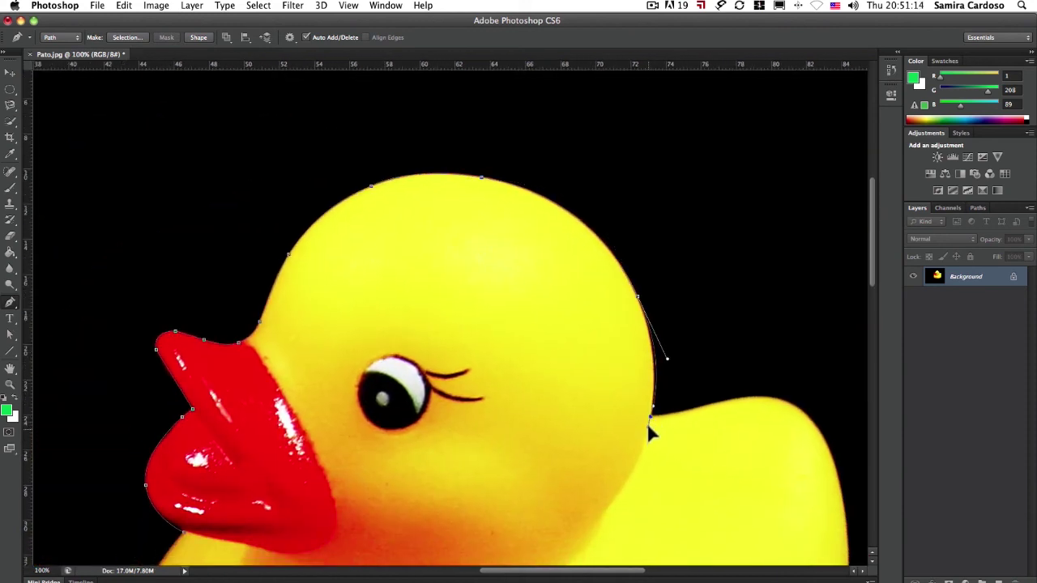
Step: Trace the boundary between the head and body under the chin and close the path at the beak
left_click_drag(651, 426, 678, 273)
left_click_drag(595, 418, 523, 461)
left_click_drag(363, 482, 292, 456)
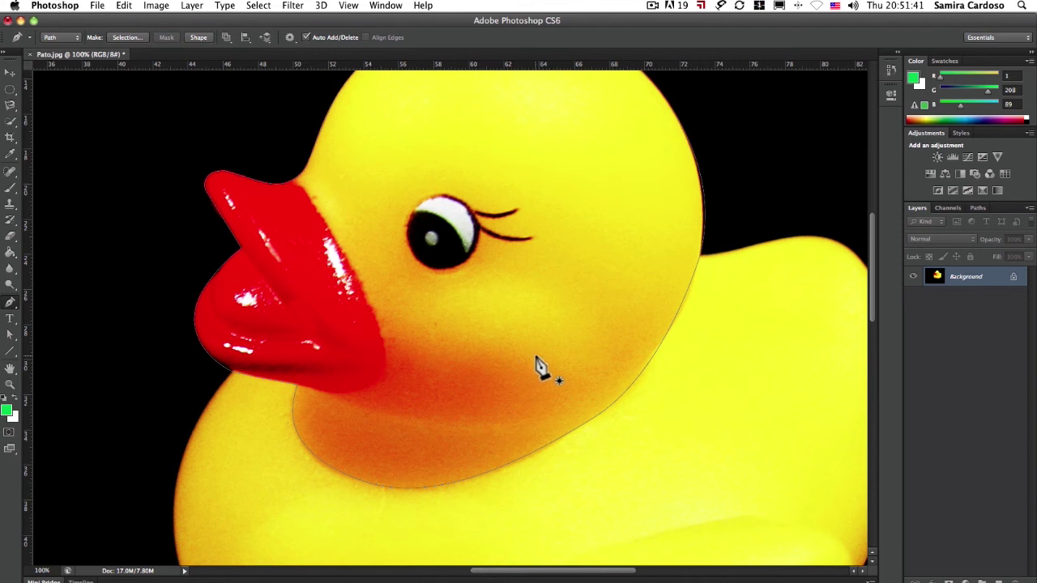
Step: Save the duck head's work path under the name "cabeça do patinho"
scroll(538, 363, "down", 3)
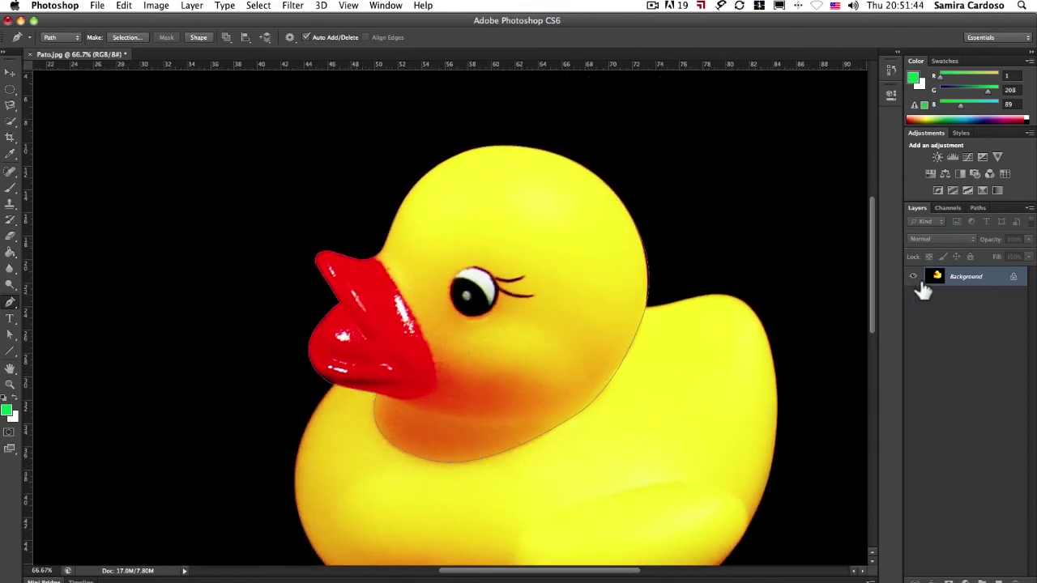
left_click(977, 208)
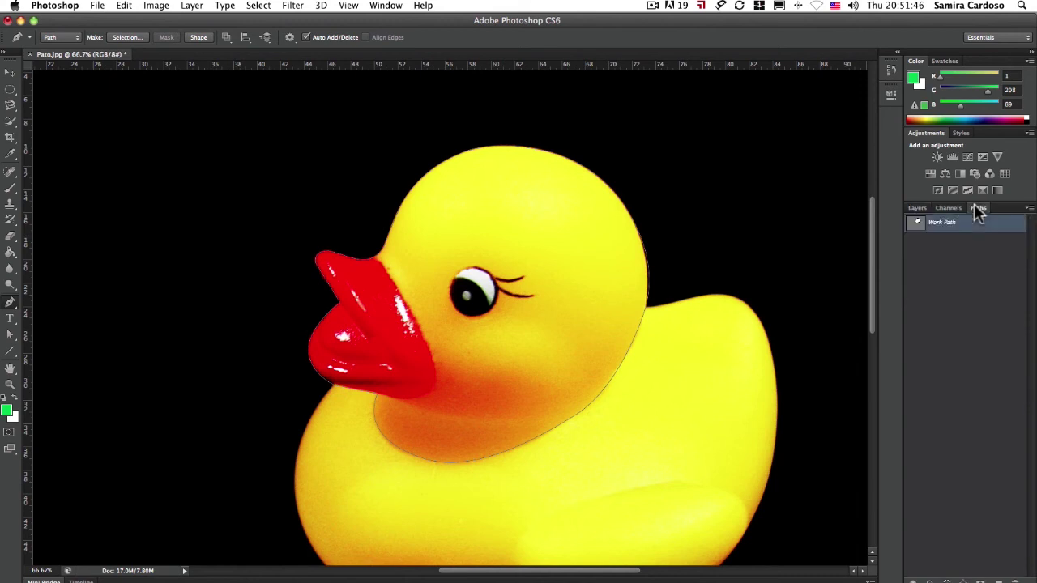
left_click(1030, 207)
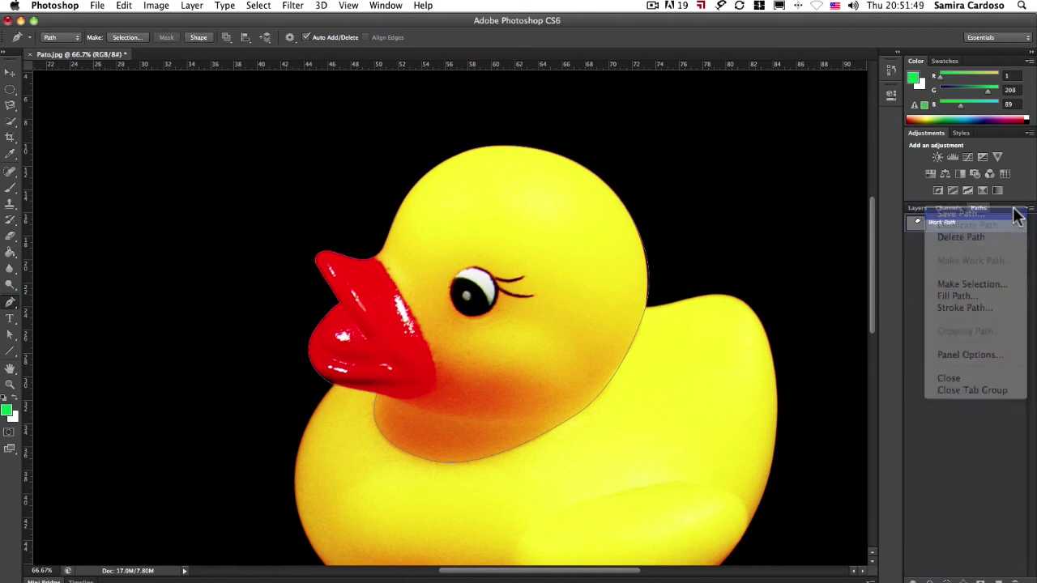
left_click(1016, 212)
type("cab")
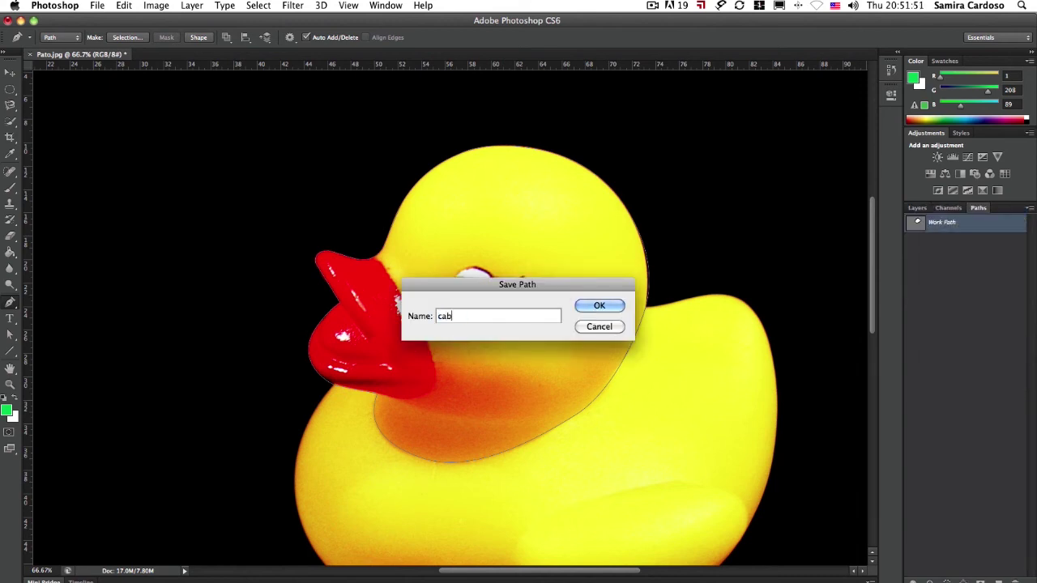
type("eça do patinho")
key("Return")
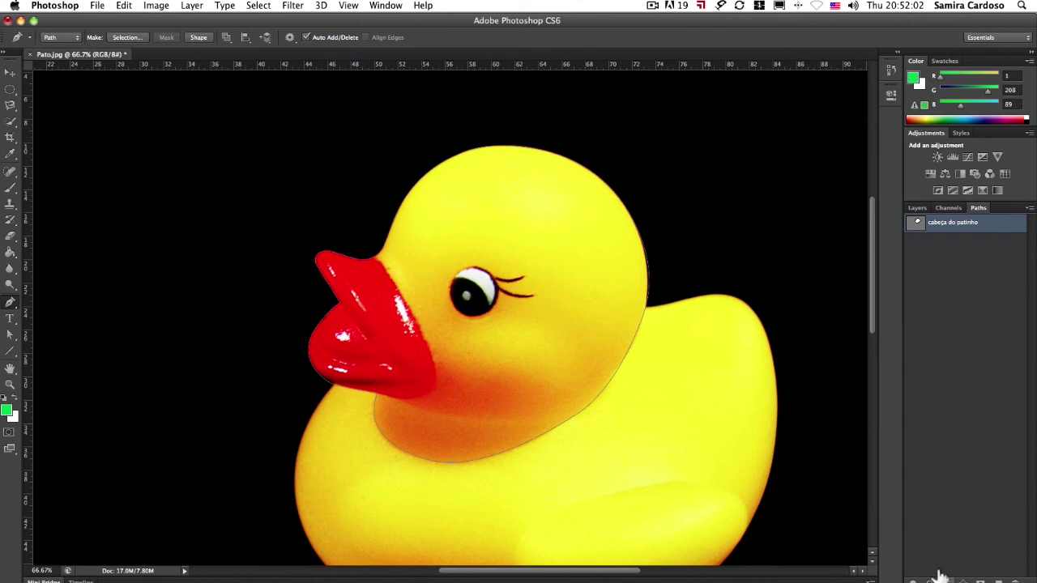
Step: Make a new anti-aliased selection from the cabeça do patinho path with a feather radius of 0 pixels
left_click(107, 36)
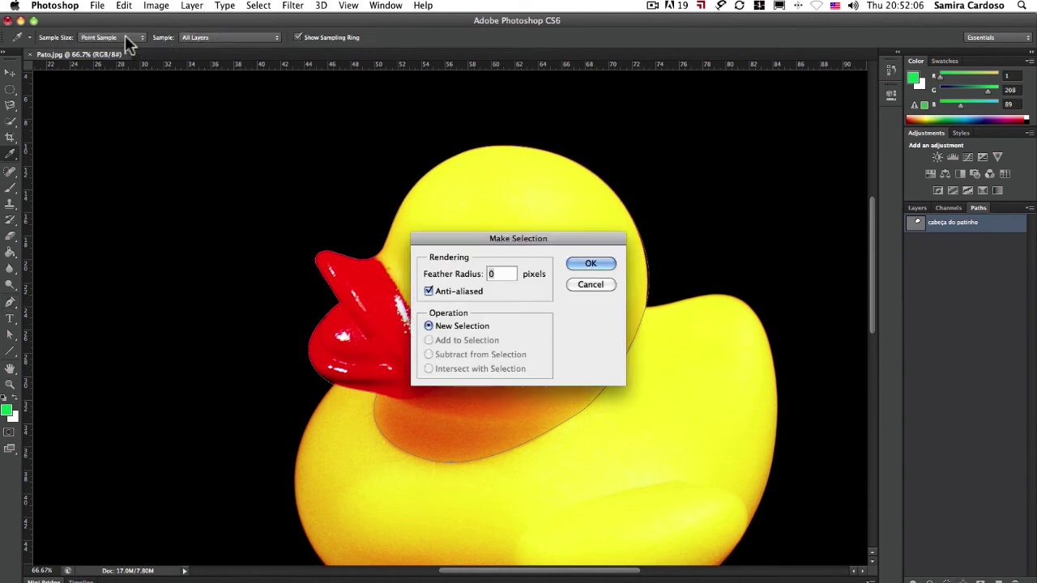
scroll(474, 292, "left", 1)
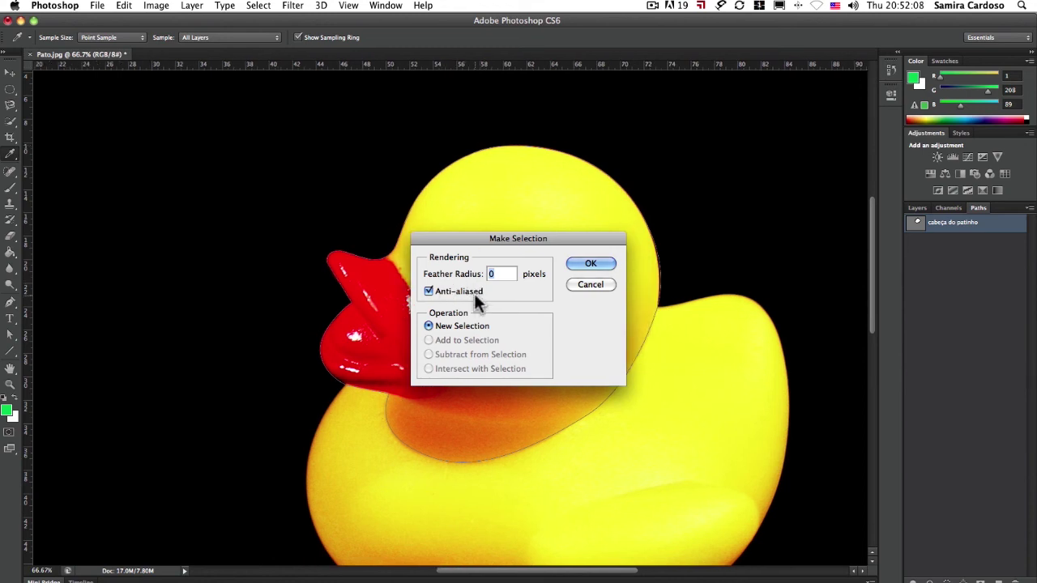
scroll(453, 282, "right", 1)
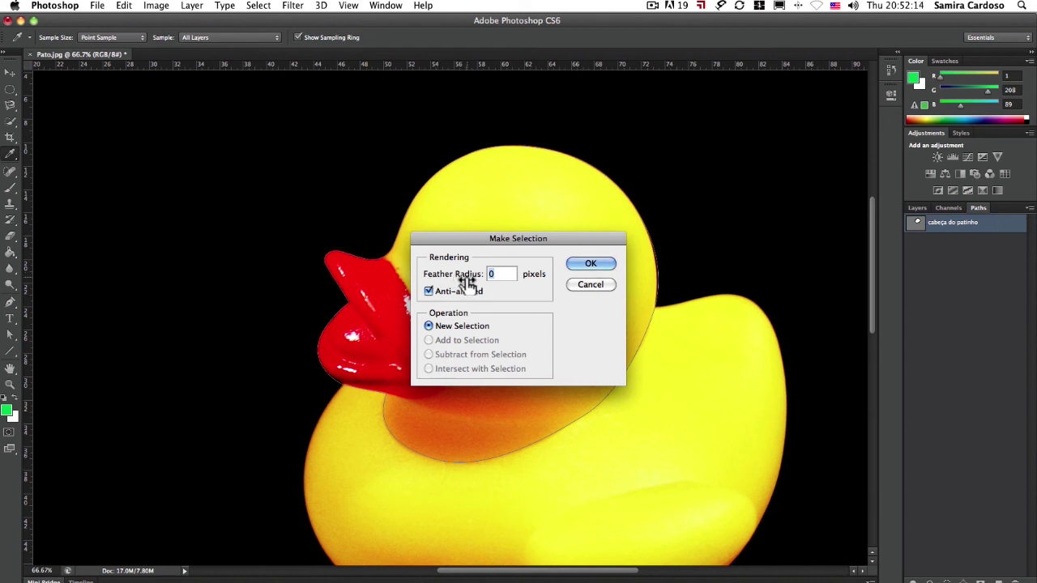
left_click(583, 266)
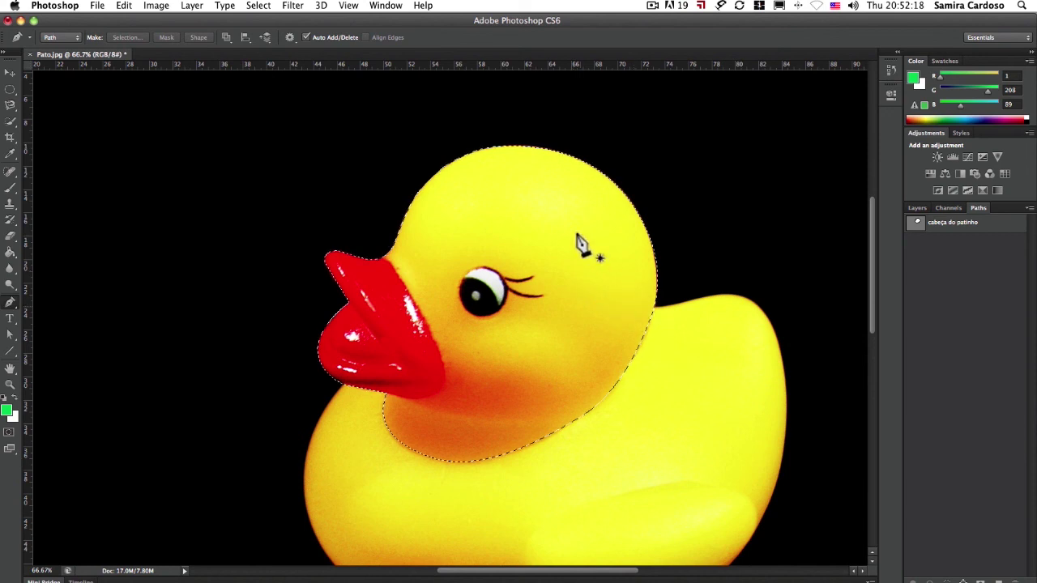
Step: Copy the selected duck head from the Background to a new layer, and hide and reshow the Background to check the cutout
left_click(918, 207)
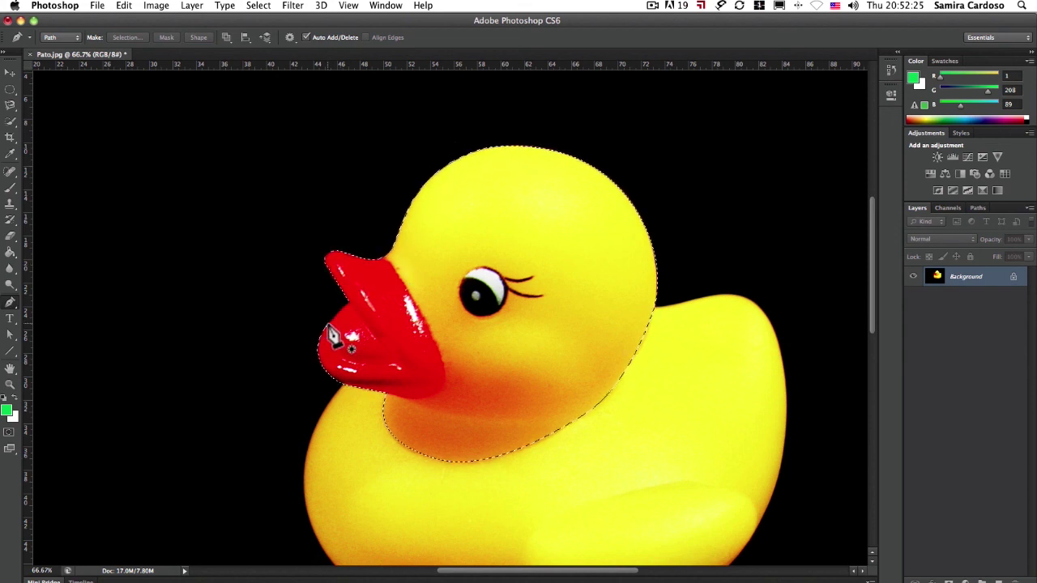
scroll(389, 405, "down", 1)
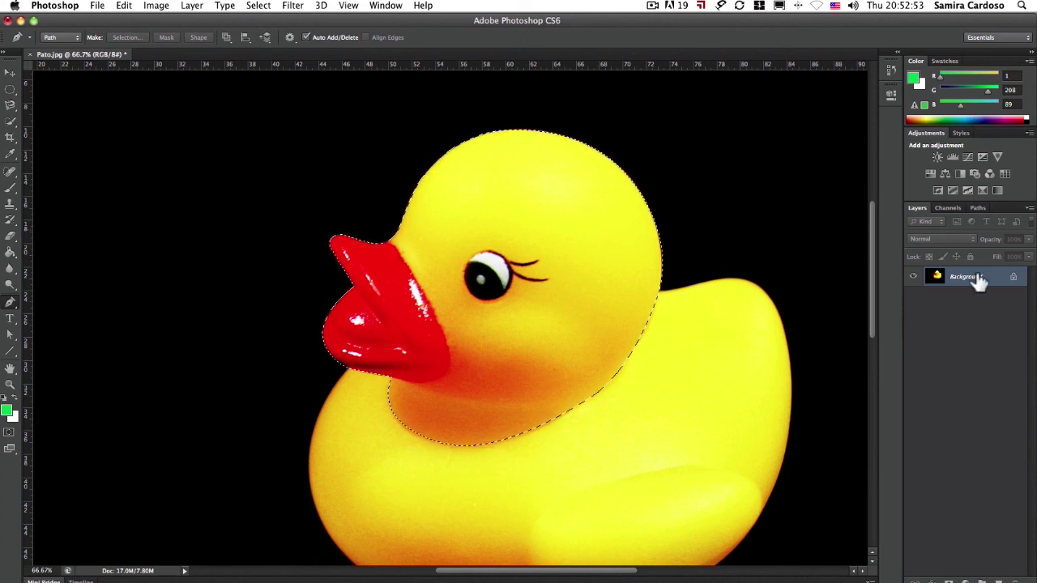
left_click(8, 76)
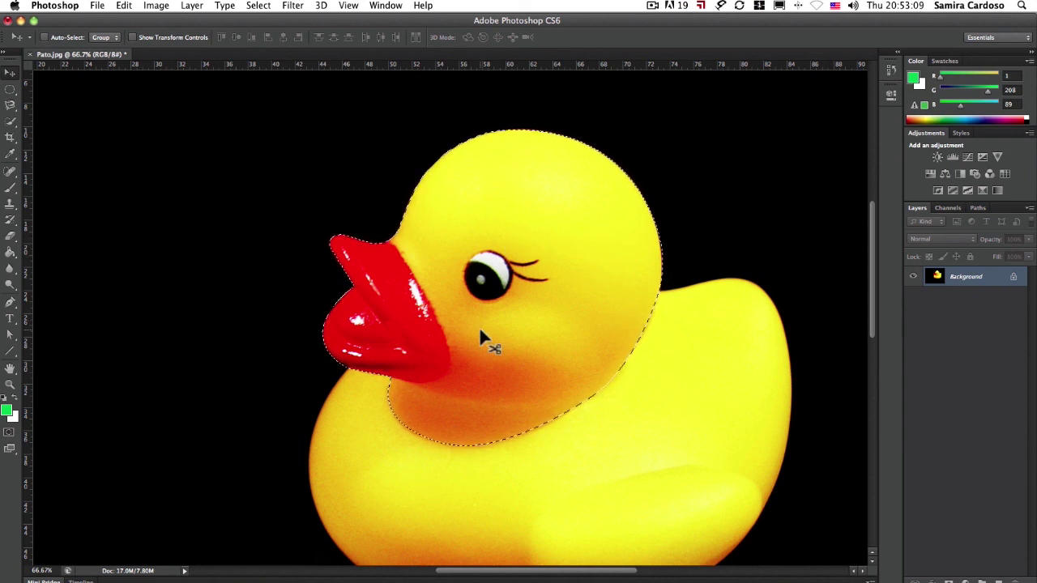
key("super+j")
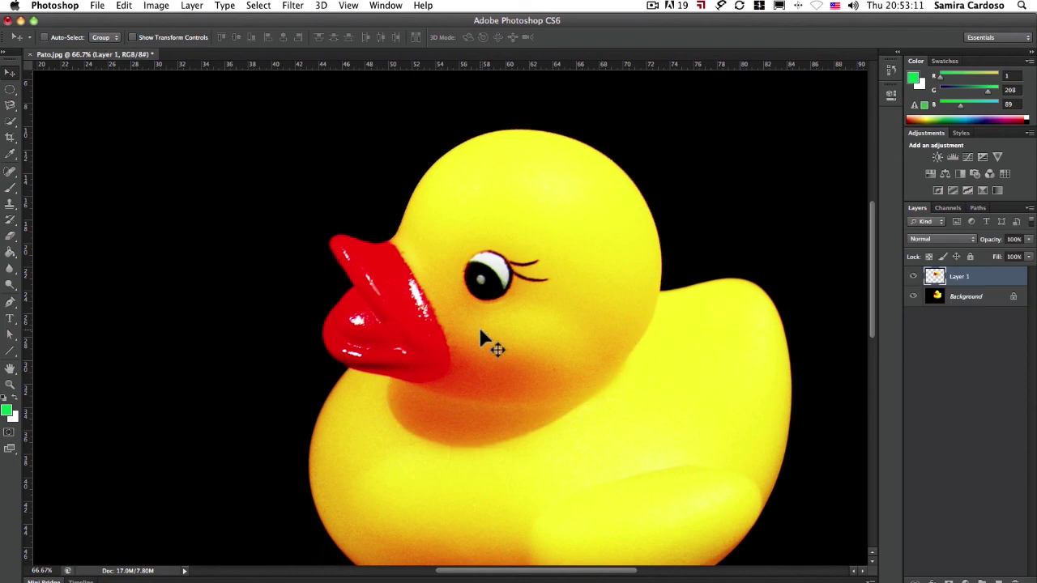
left_click(914, 296)
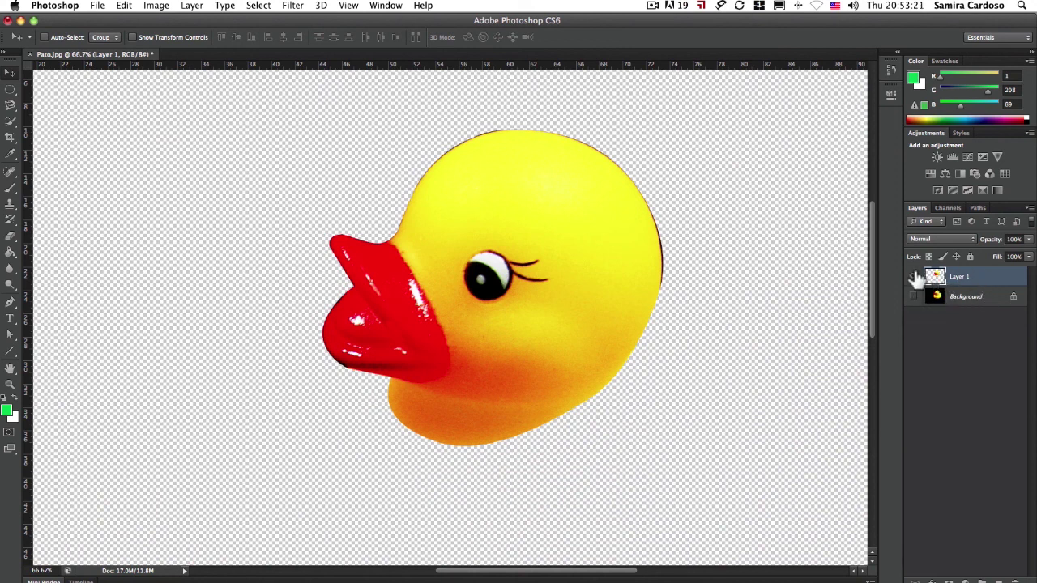
left_click(914, 297)
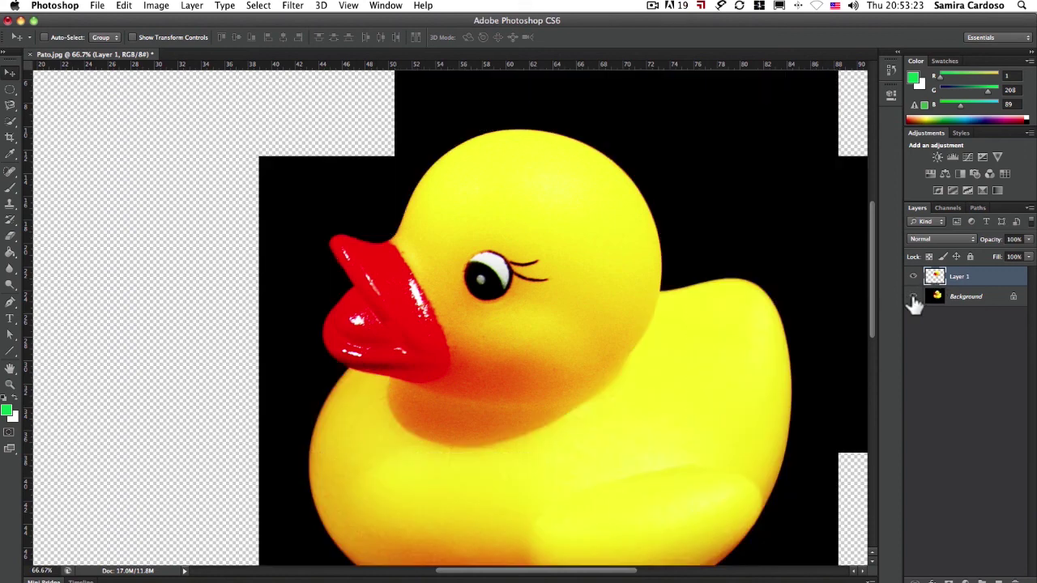
Step: Toggle the Background layer's visibility repeatedly to compare the cut-out head with the full duck, leaving the Background shown
left_click(914, 297)
left_click(914, 298)
left_click(914, 298)
left_click(914, 298)
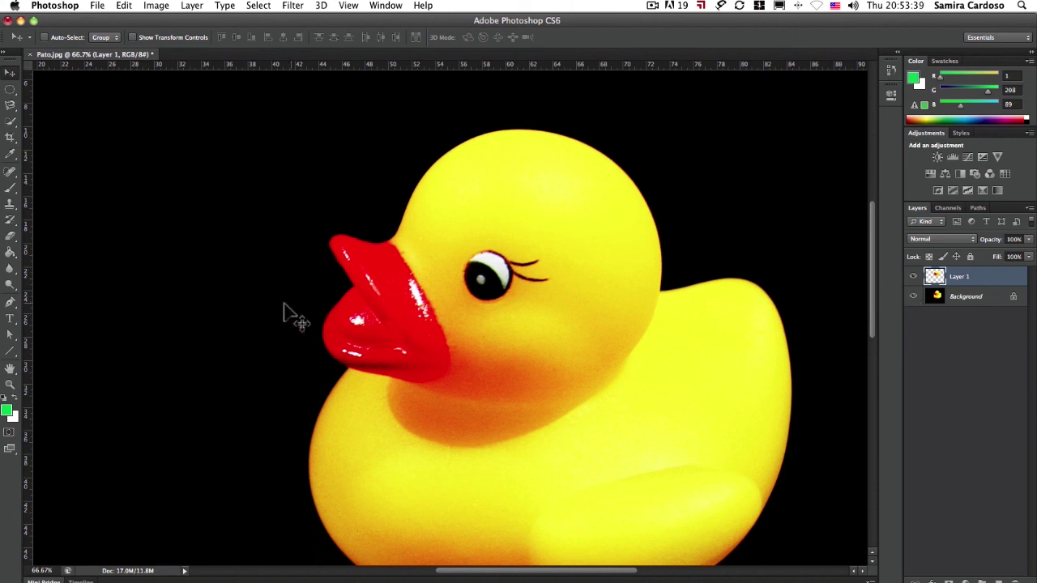
Step: Activate the standard Pen Tool from the pen tool group
left_click(10, 303)
left_click(7, 304)
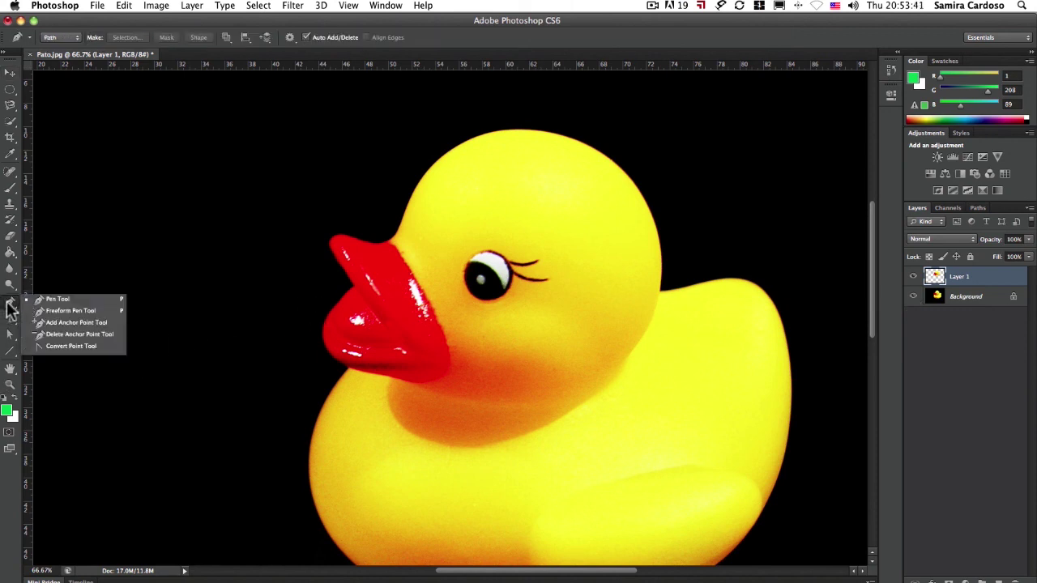
left_click(50, 301)
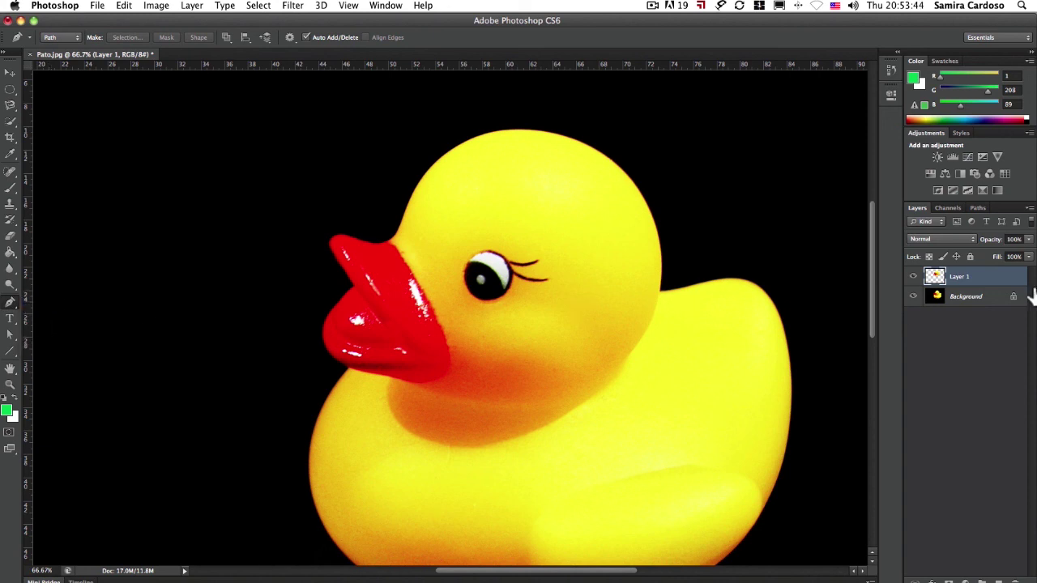
Step: Review the saved cabeça do patinho path, the document's layers and the available Pen tool variants
left_click(978, 207)
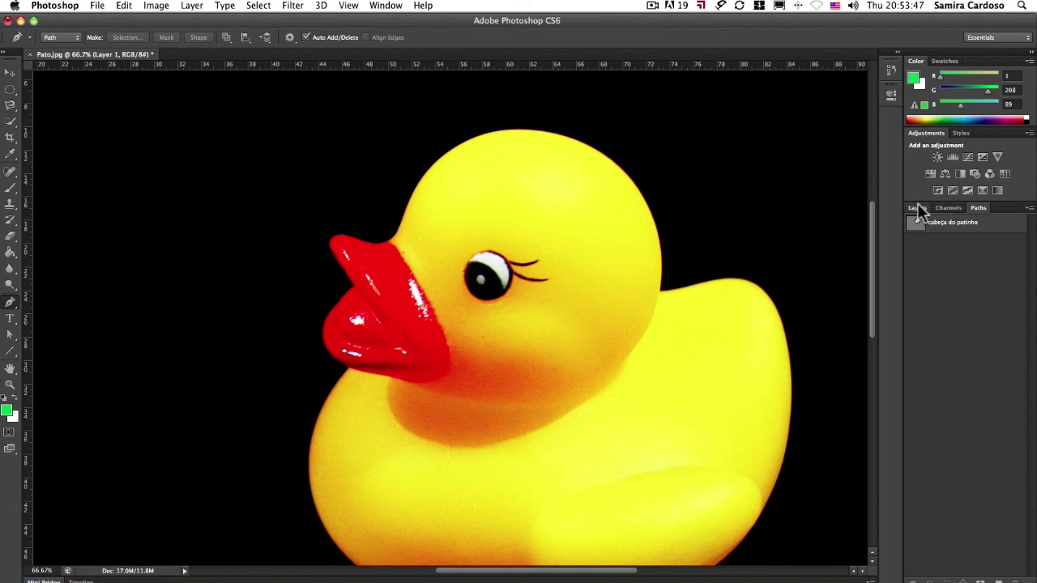
left_click(916, 207)
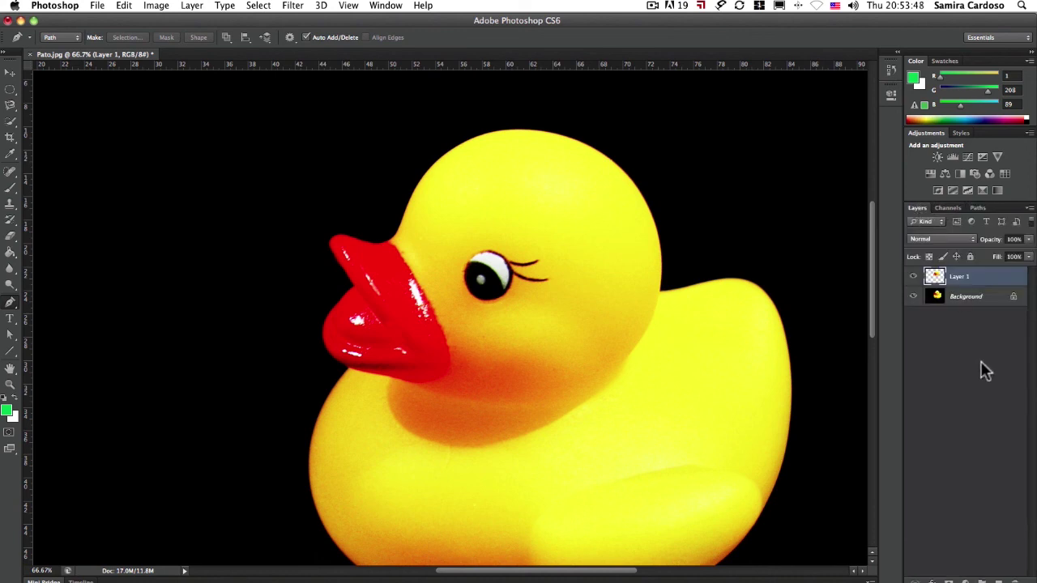
left_click(976, 207)
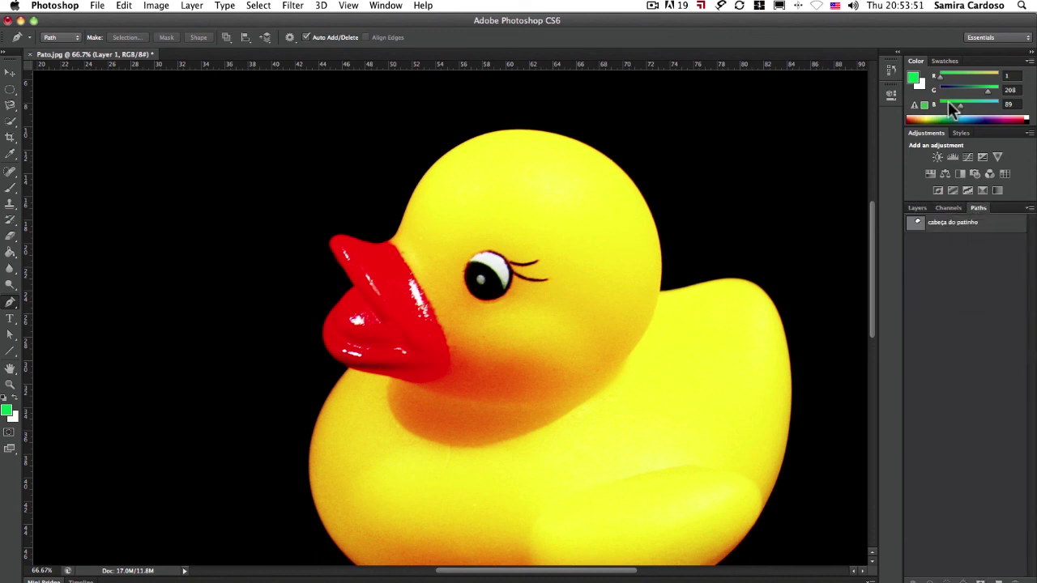
left_click(917, 207)
left_click(10, 301)
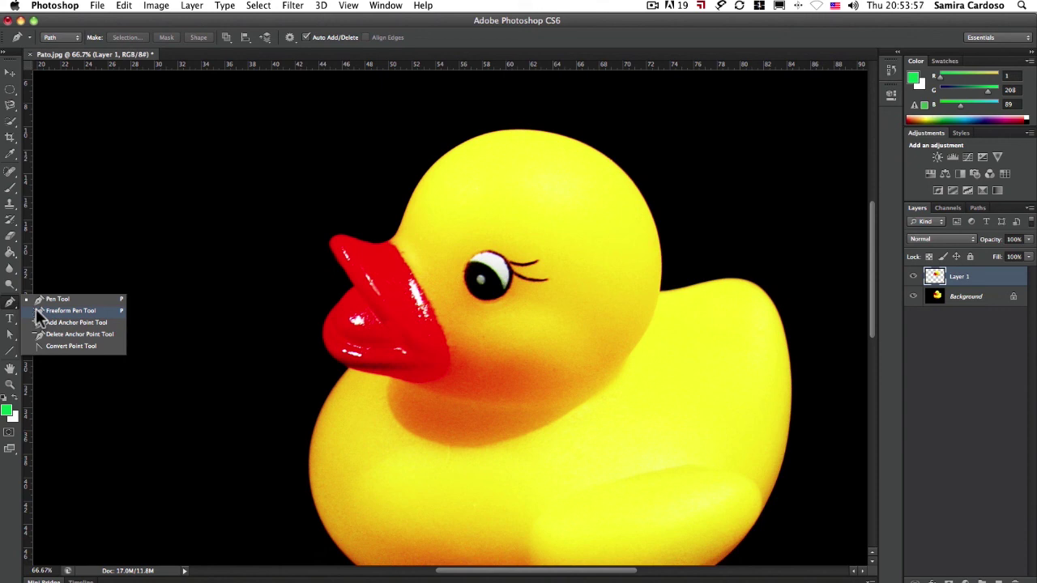